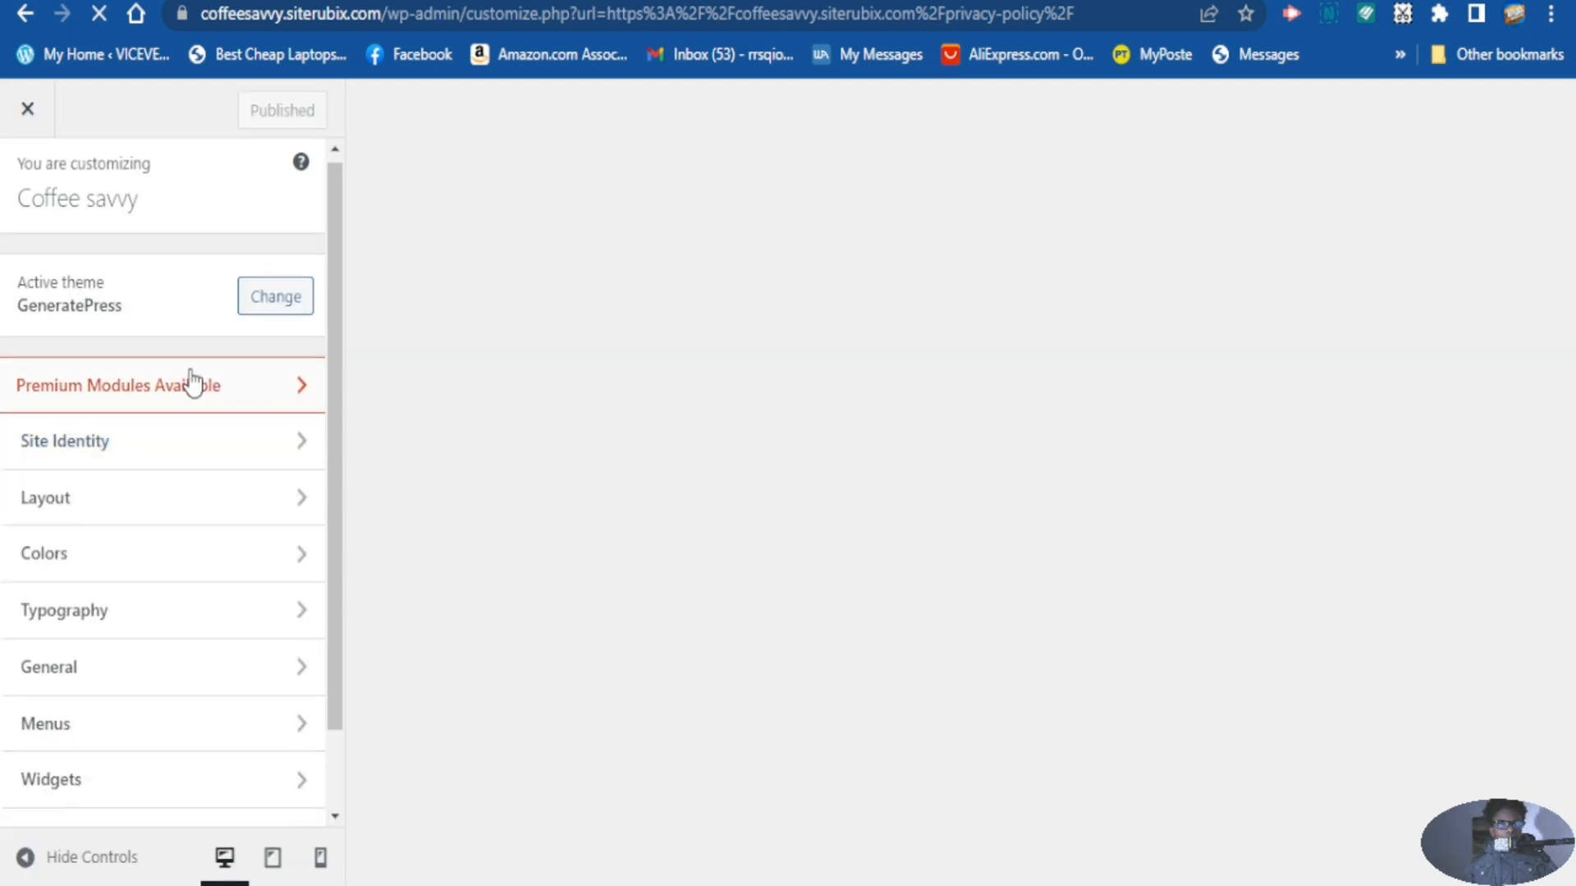
pyautogui.scroll(-1, 110, 489)
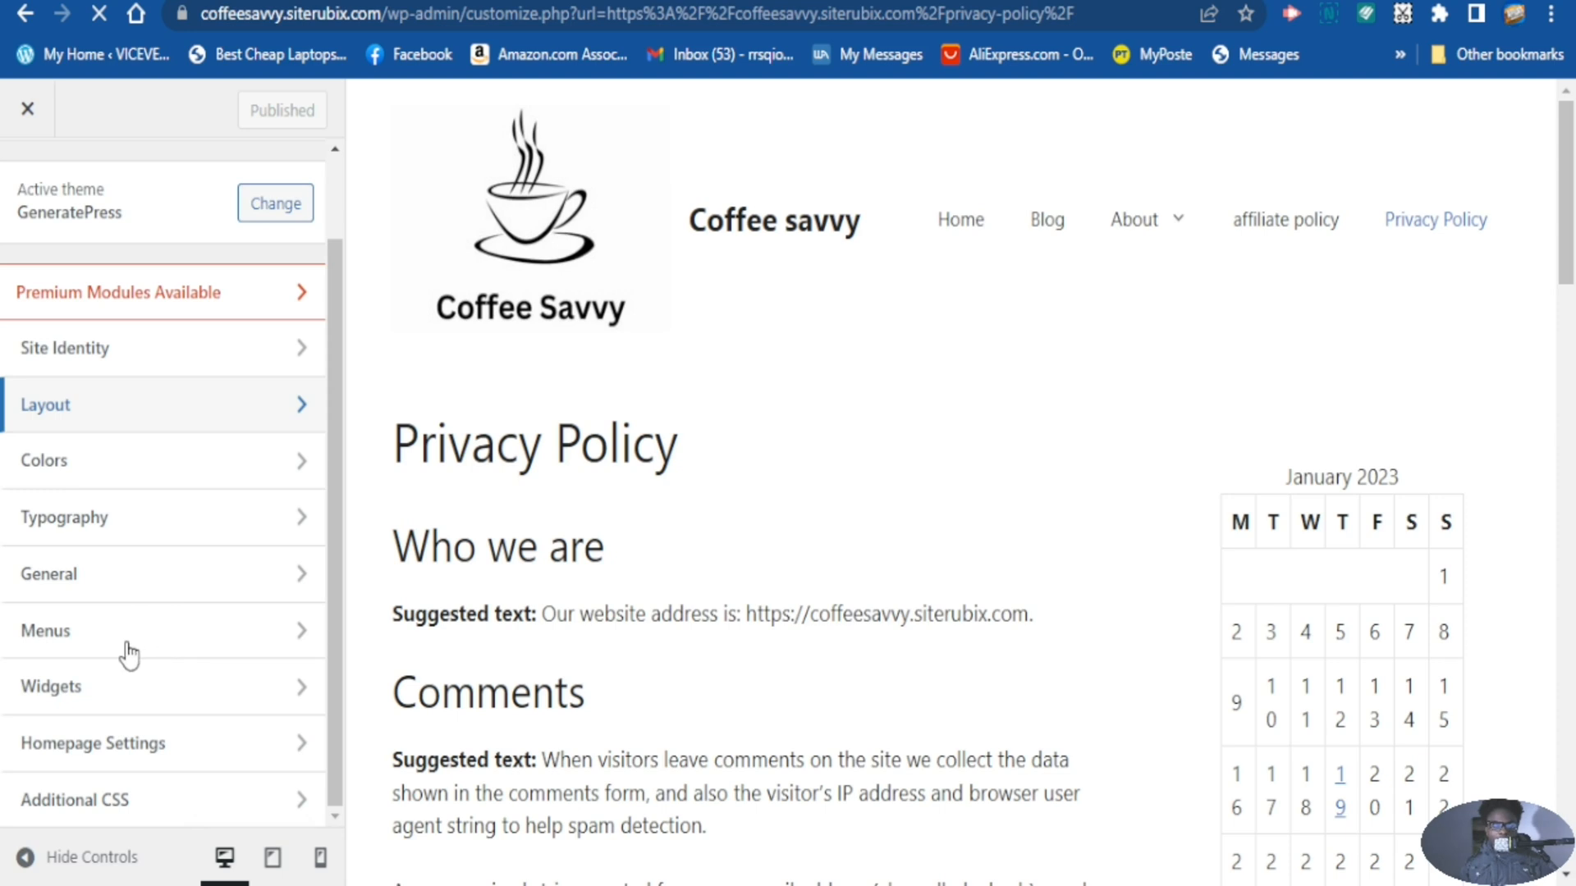
pyautogui.click(229, 644)
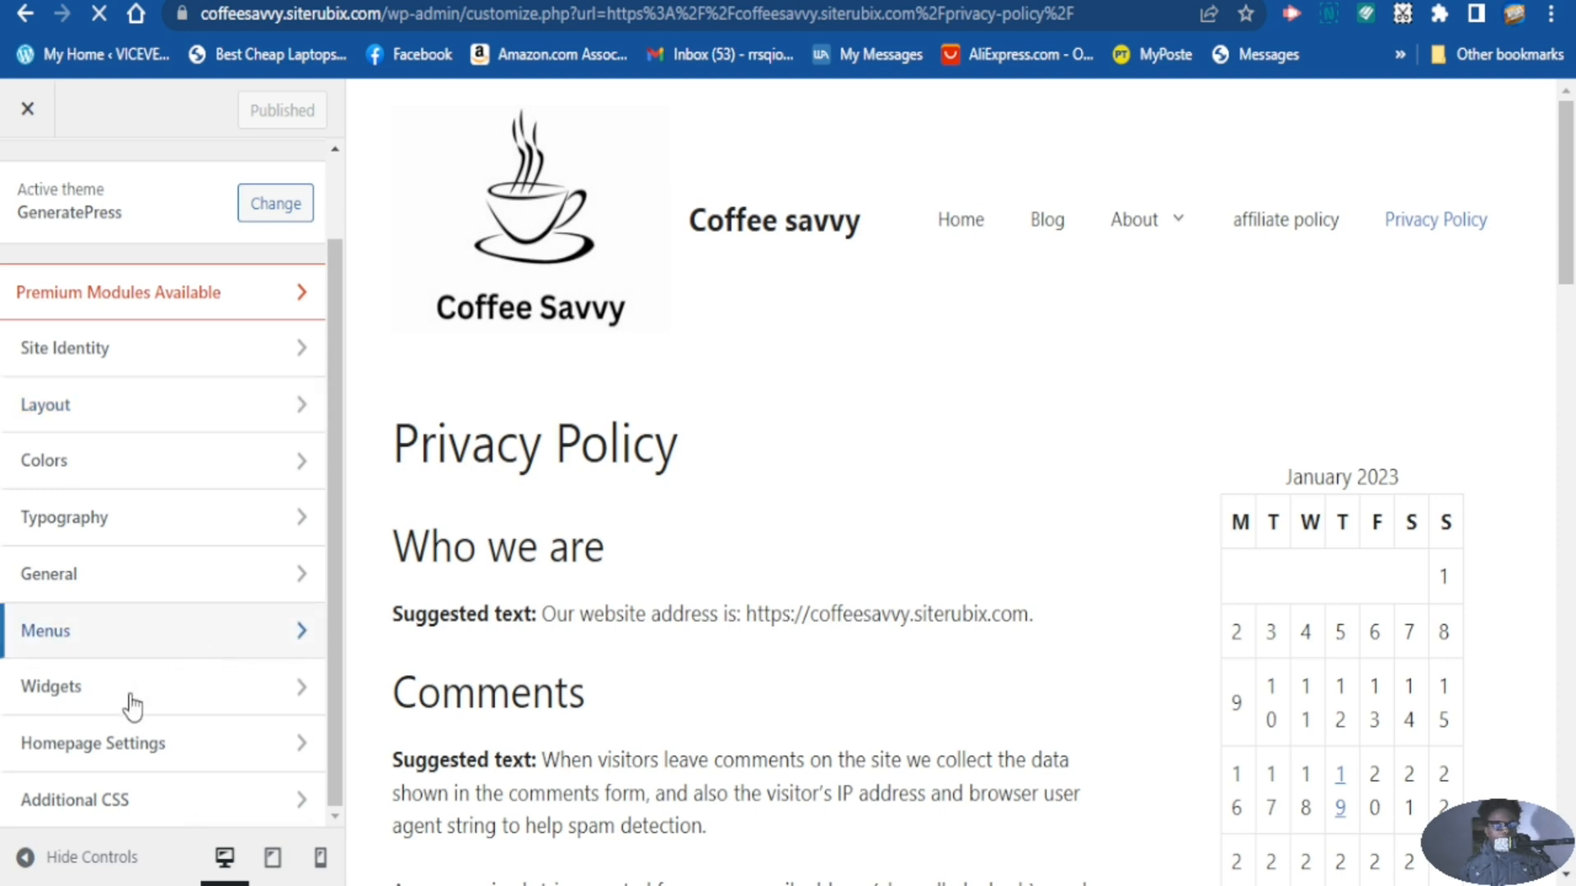
pyautogui.click(177, 705)
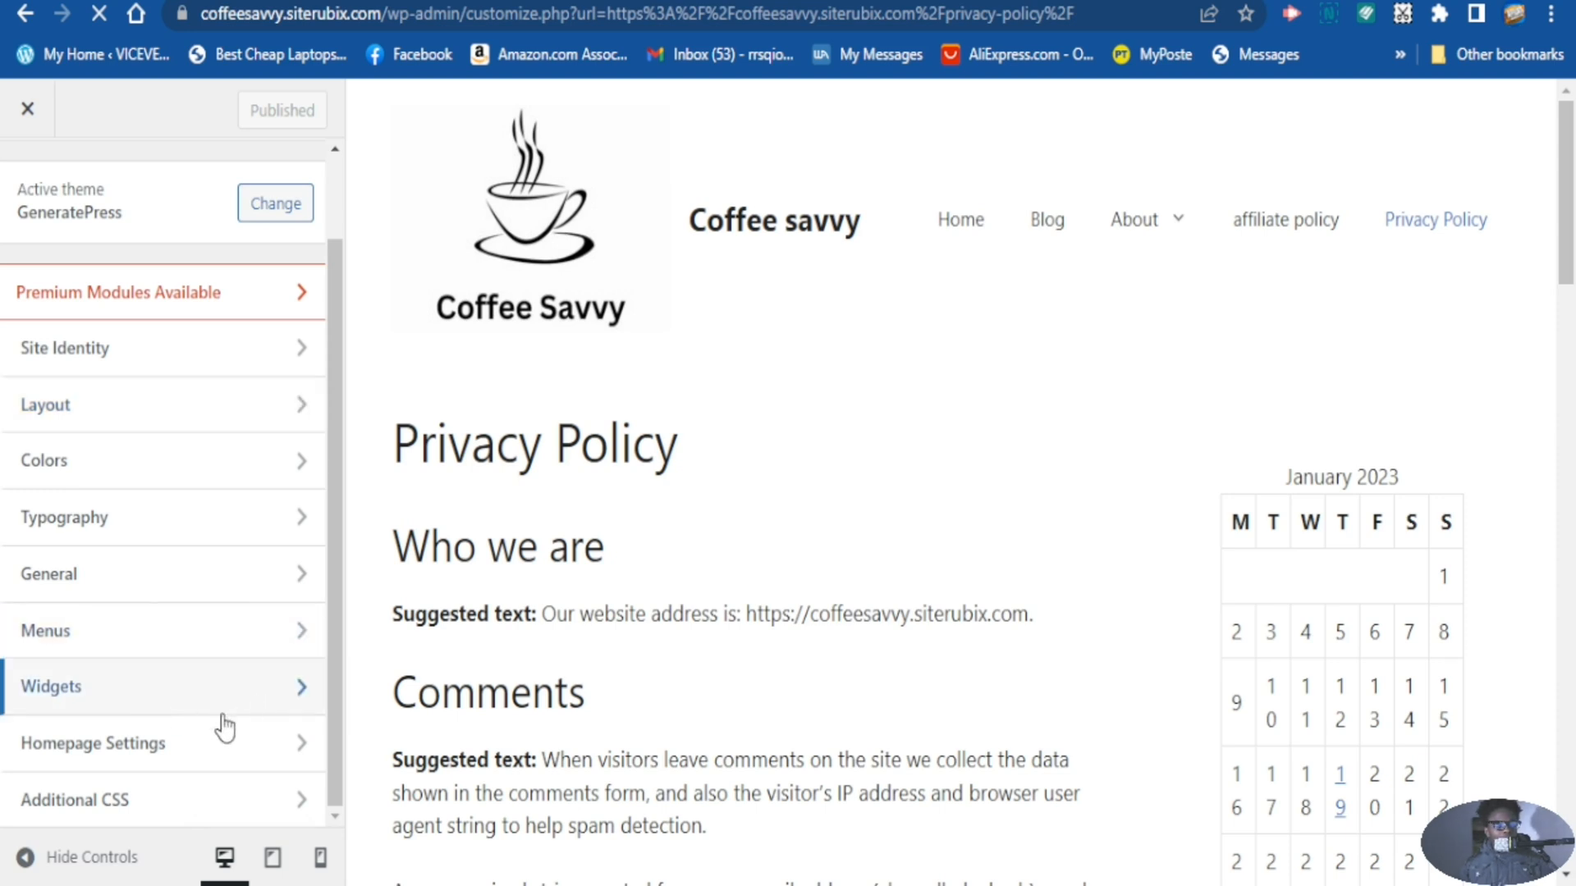
pyautogui.click(164, 762)
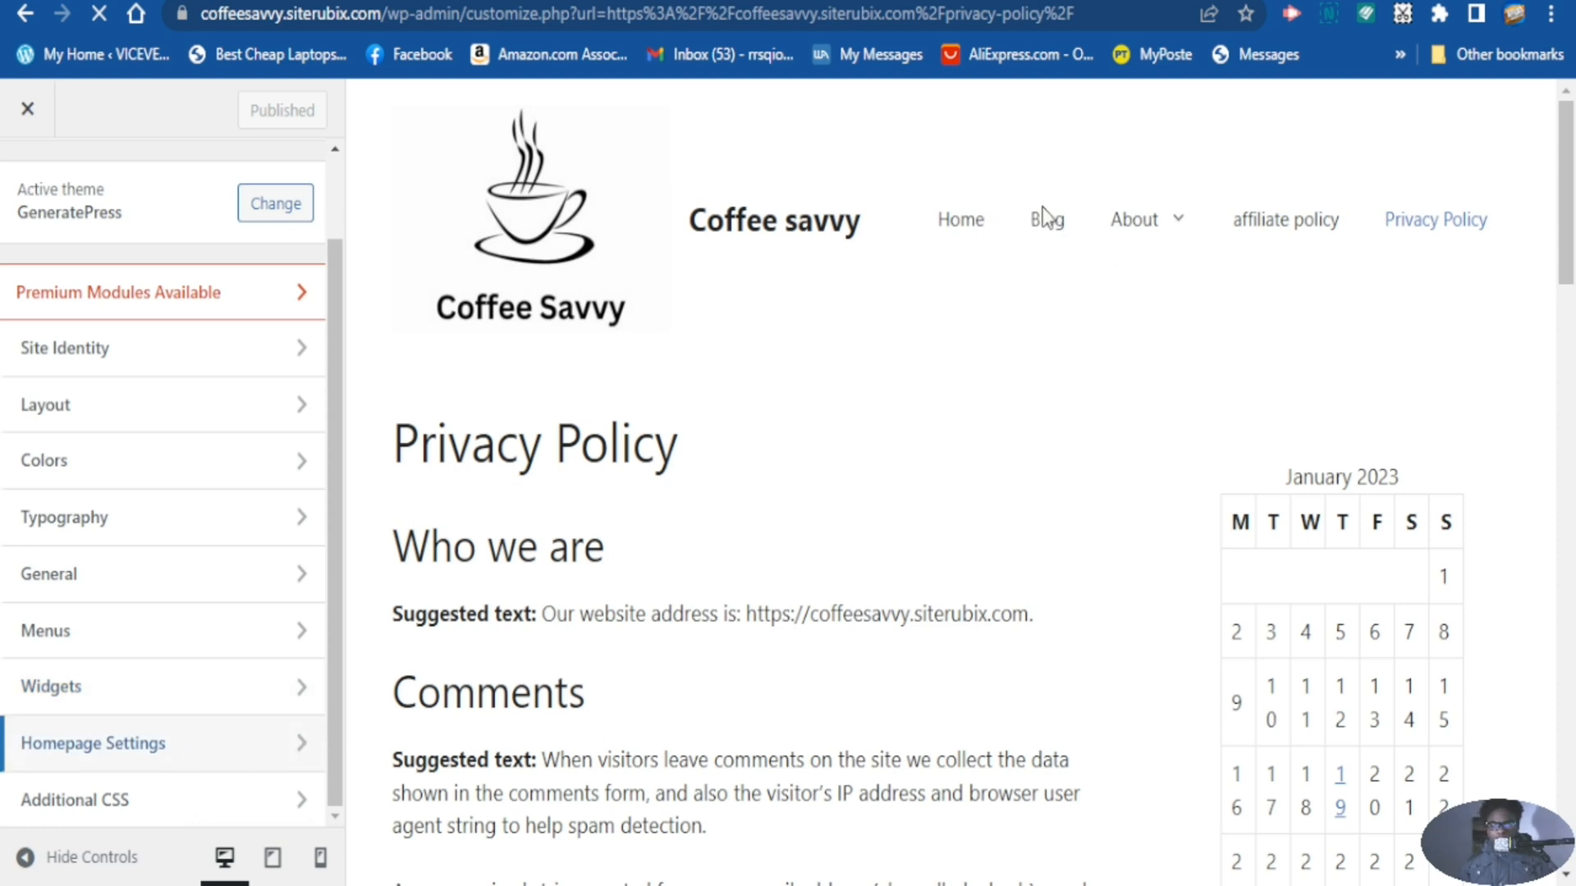
pyautogui.click(1279, 442)
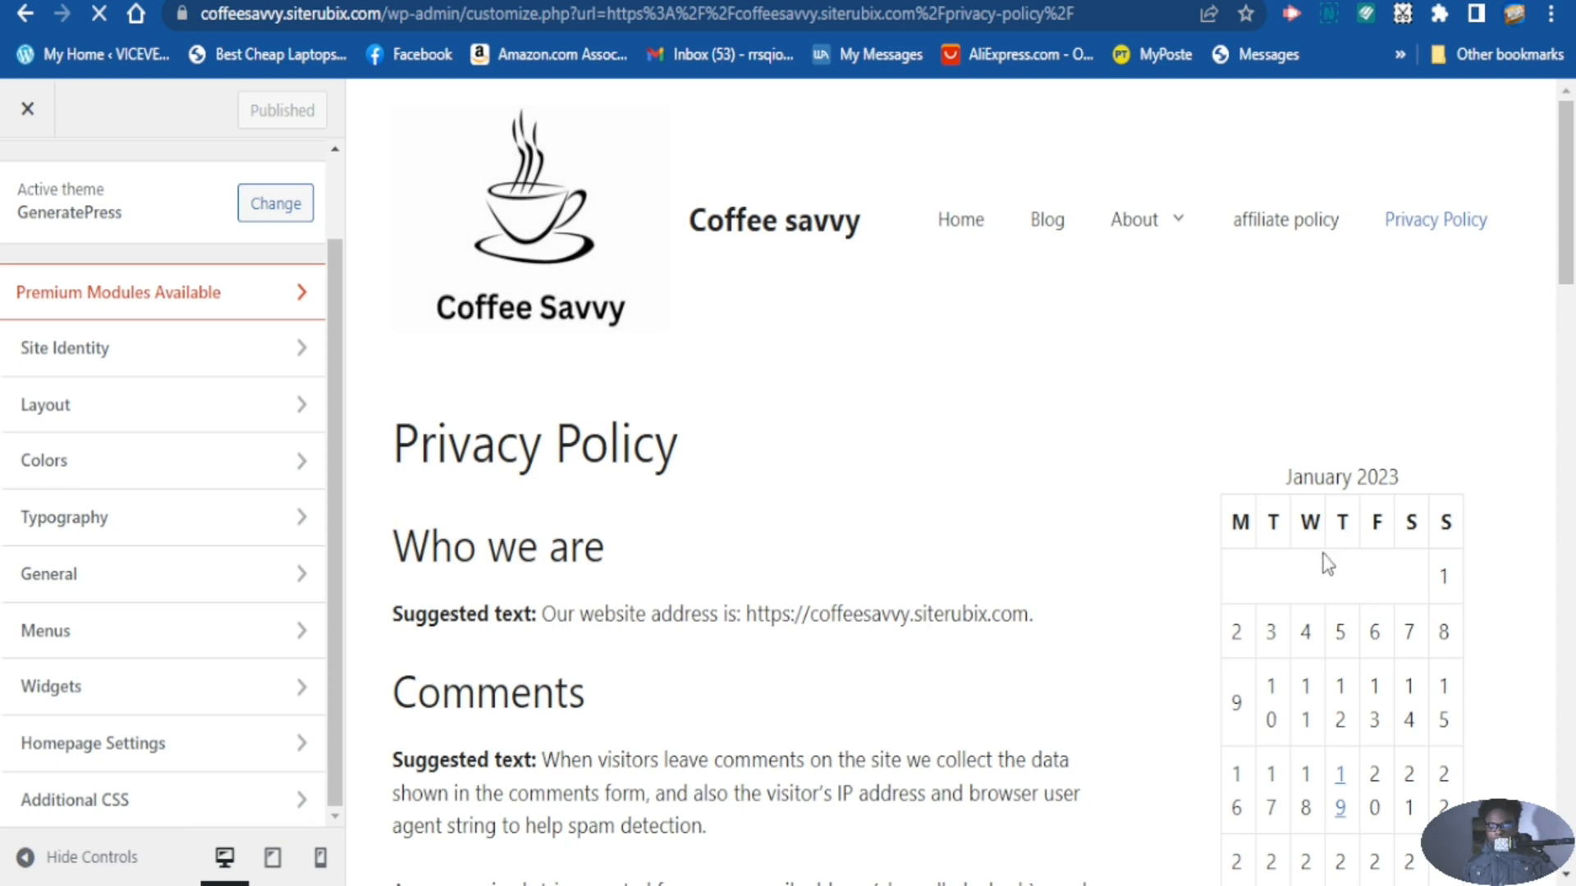
pyautogui.scroll(-3, 597, 335)
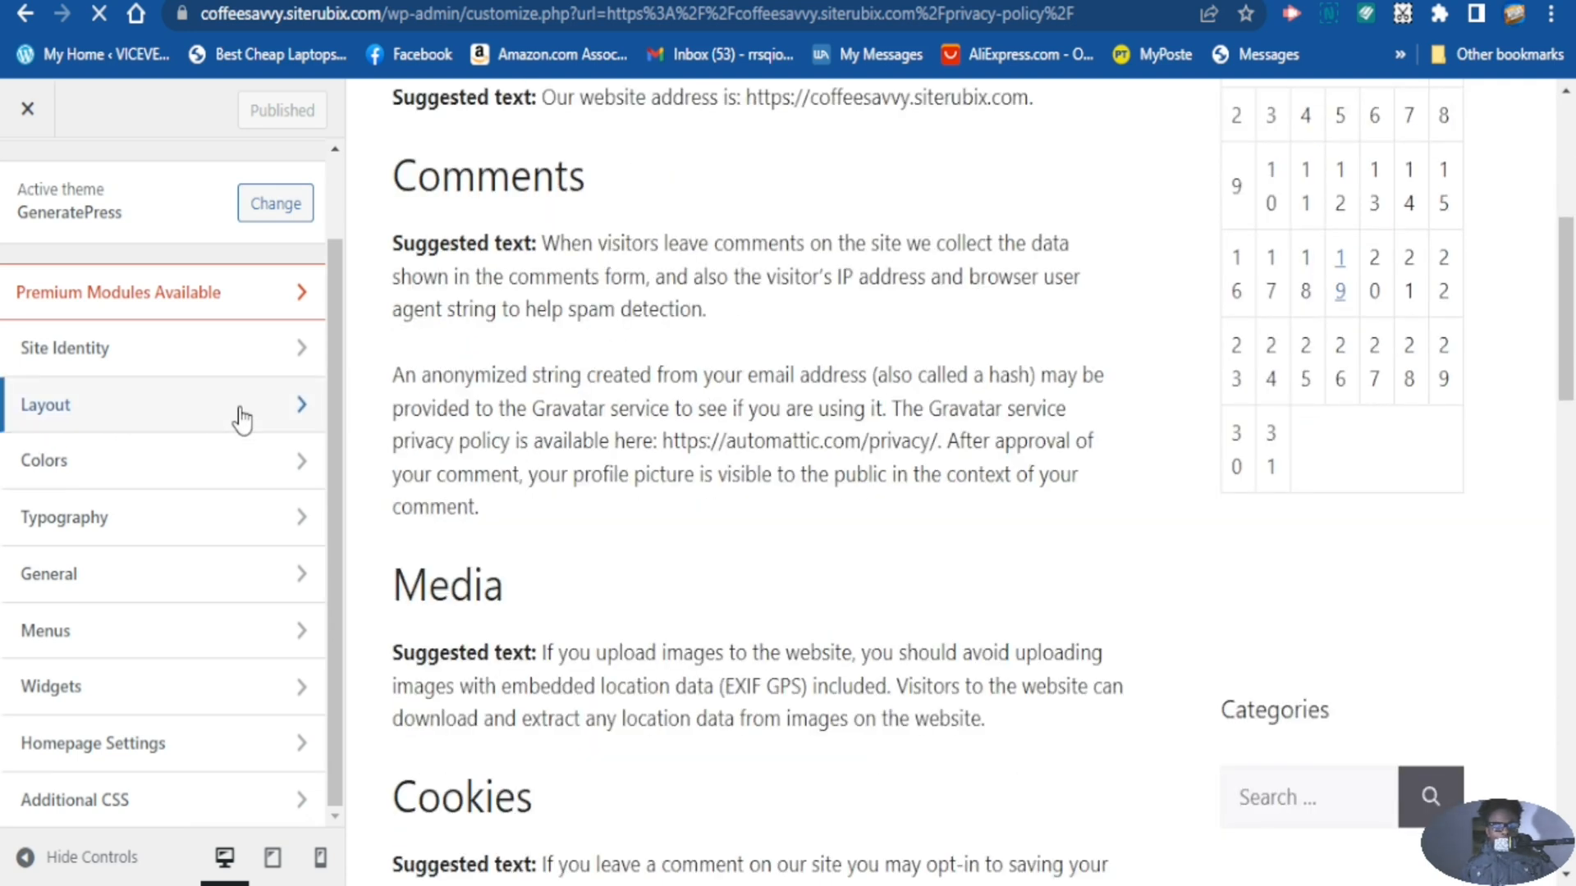
# Open the theme's sidebar layout settings and set the general Sidebar Layout to Sidebar / Content / Sidebar.
pyautogui.click(243, 419)
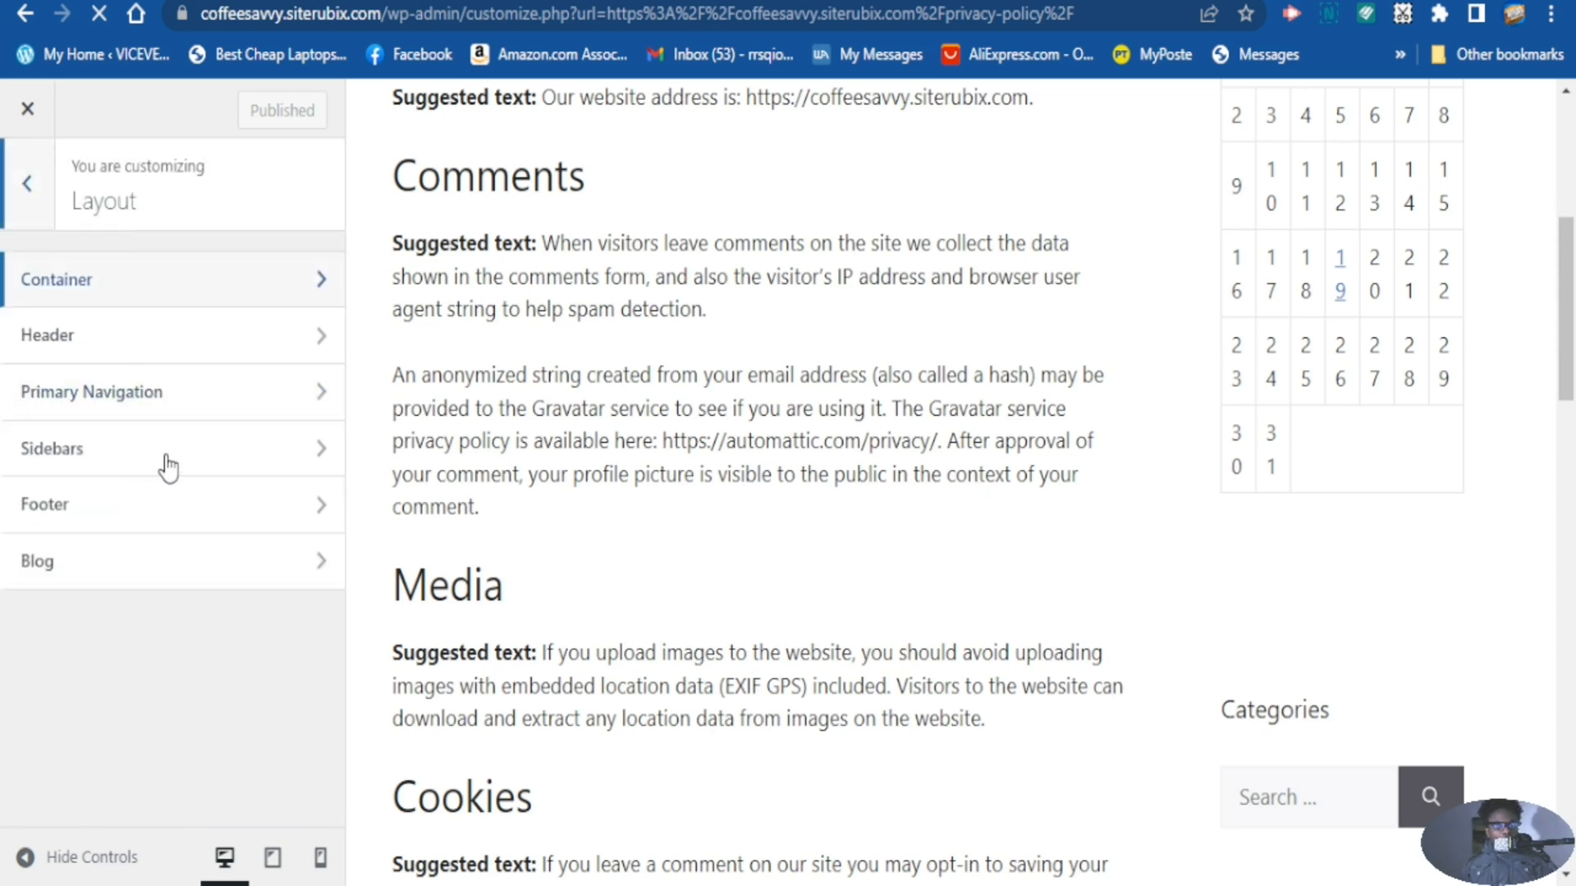
pyautogui.click(258, 468)
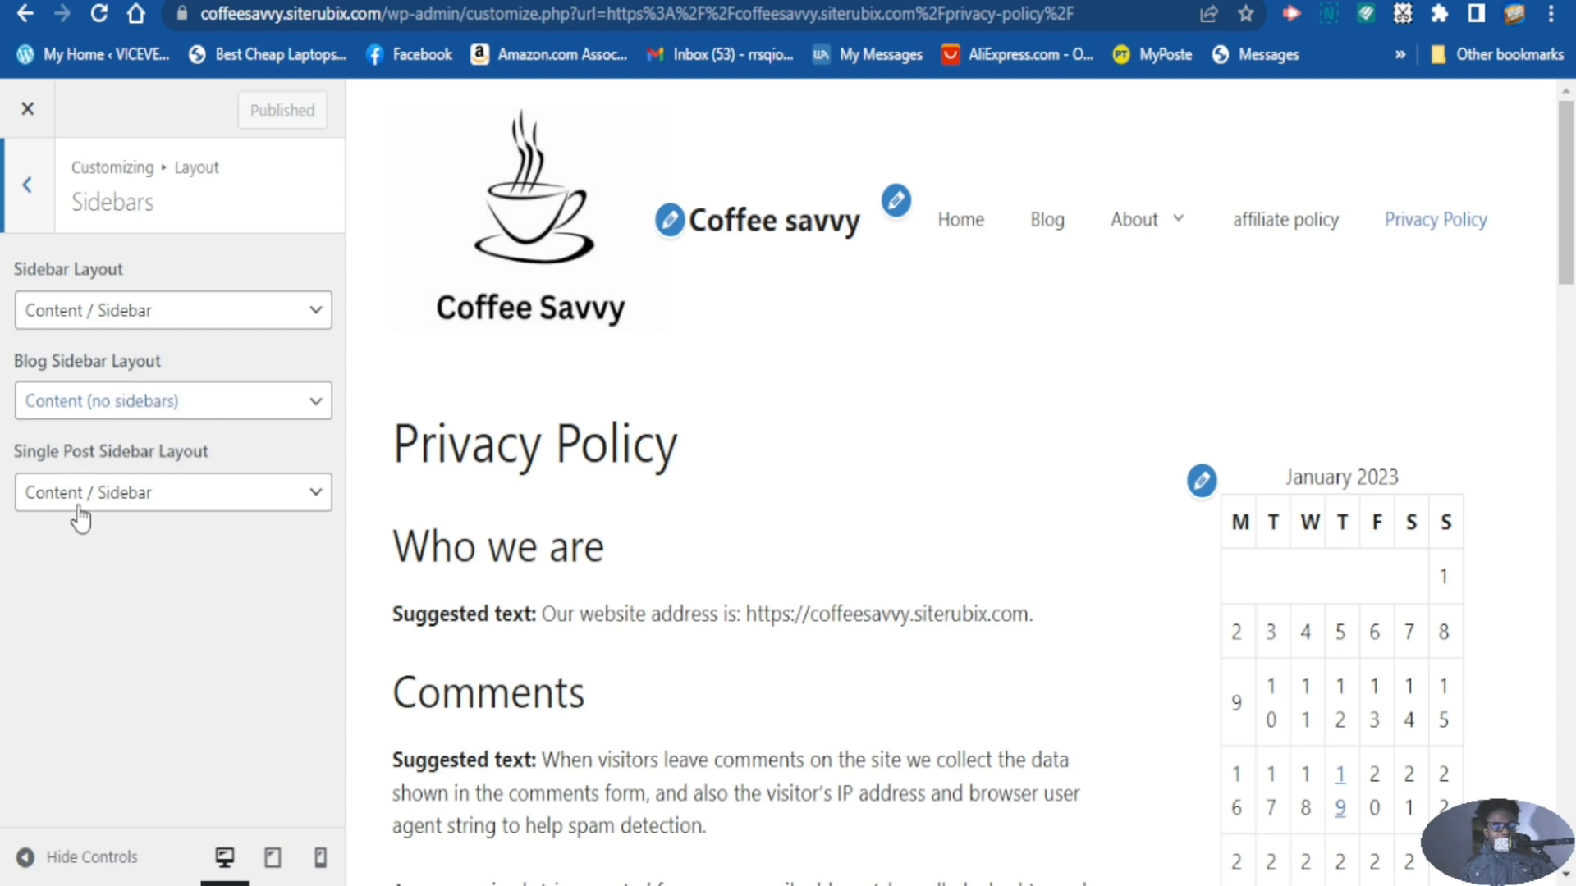
pyautogui.click(252, 322)
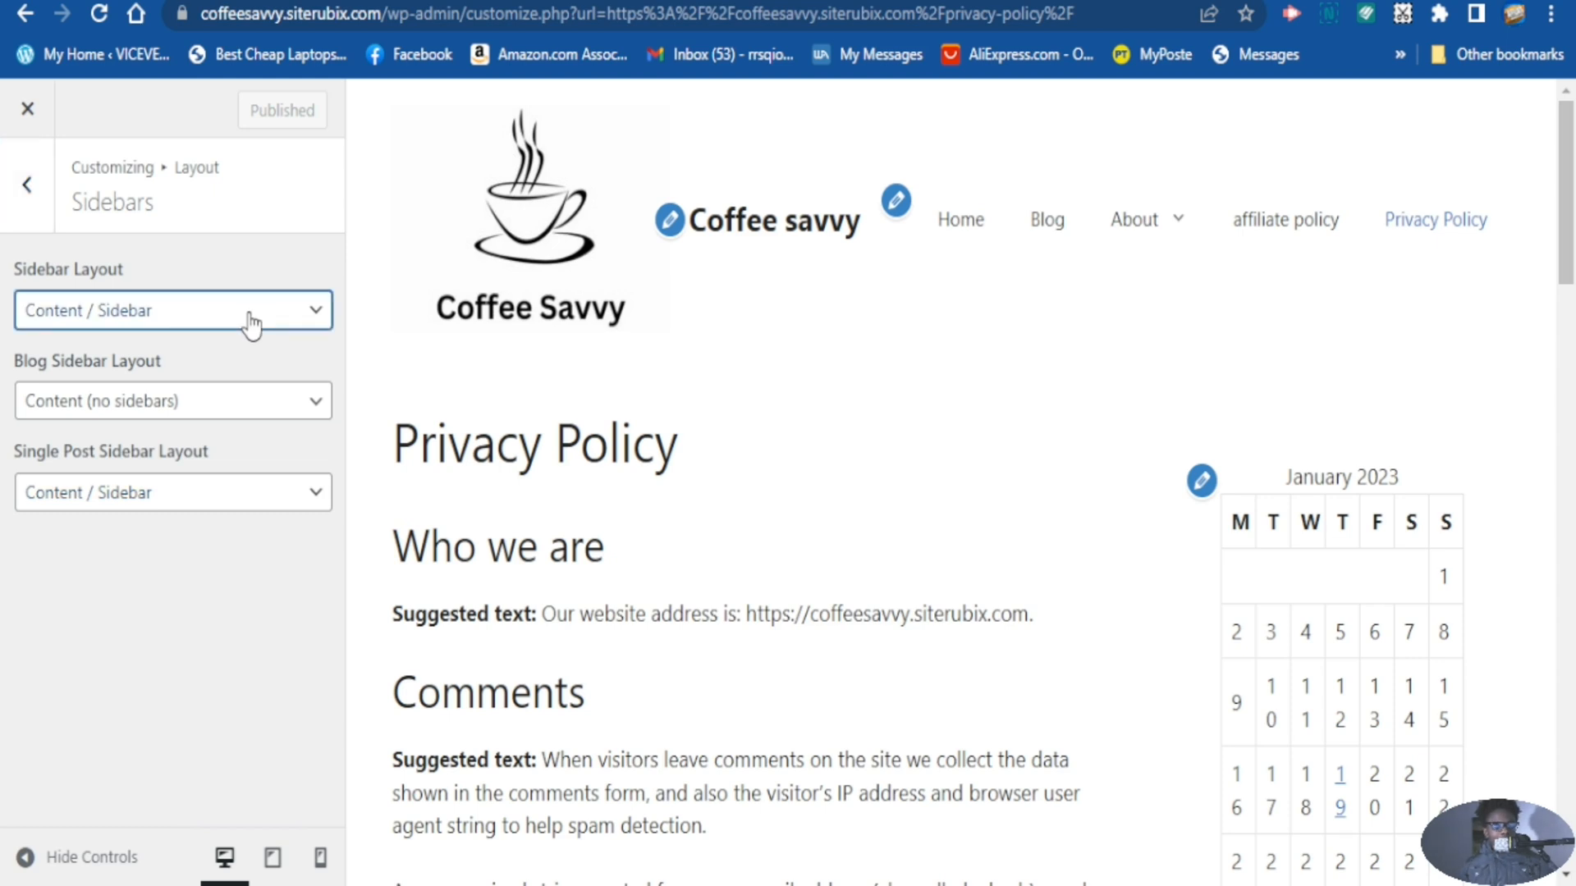
pyautogui.click(143, 423)
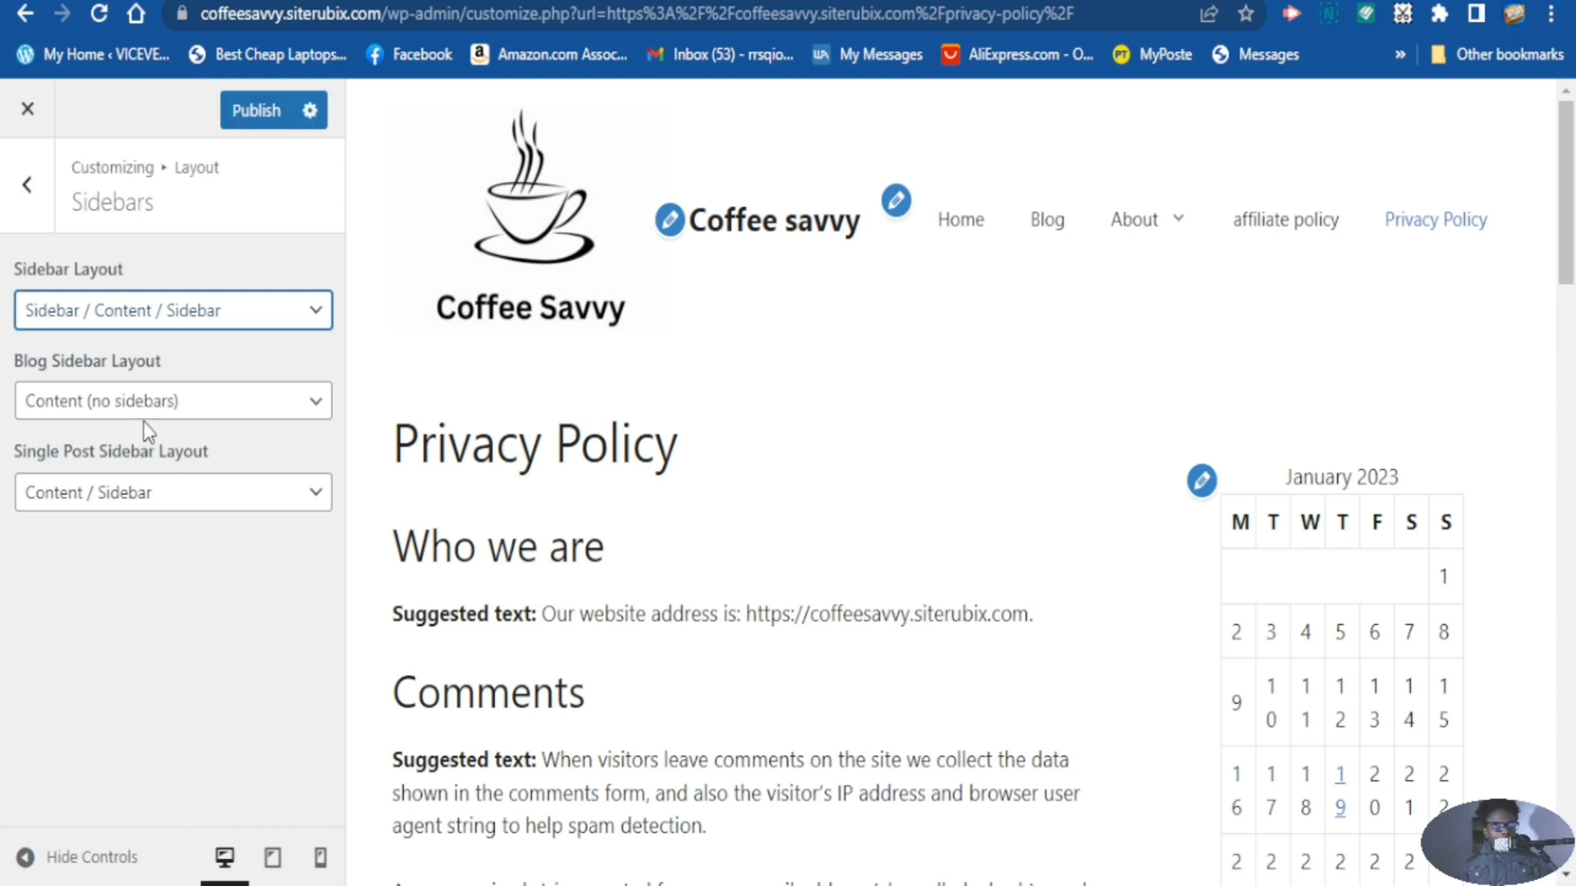
# Set the blog and single post sidebar layouts to Sidebar / Content / Sidebar, publish the changes and close the customizer.
pyautogui.click(191, 411)
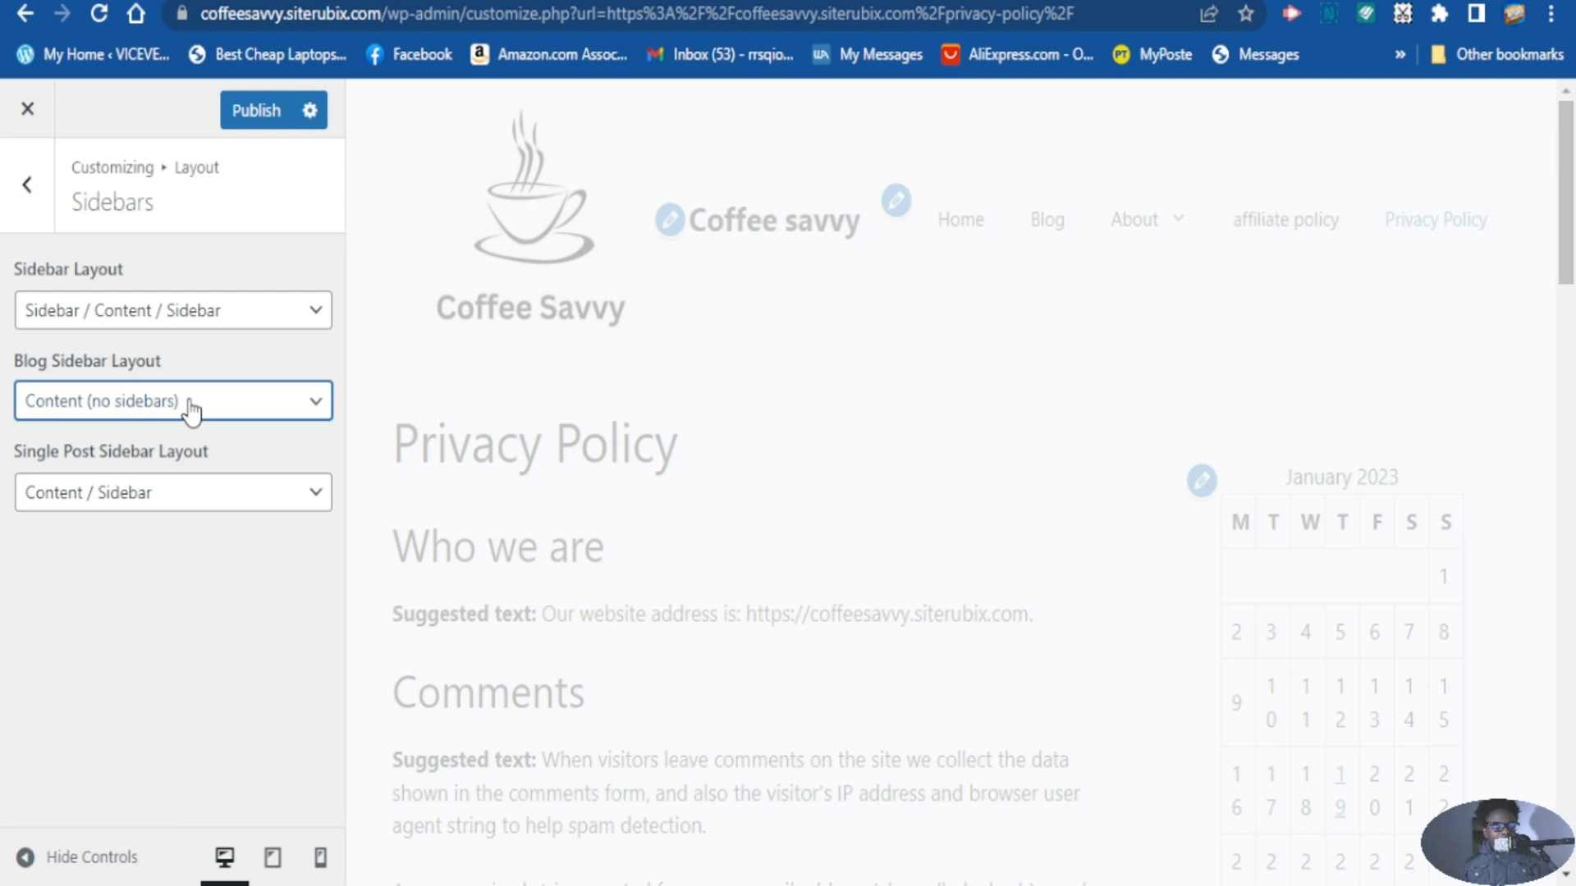
pyautogui.click(99, 522)
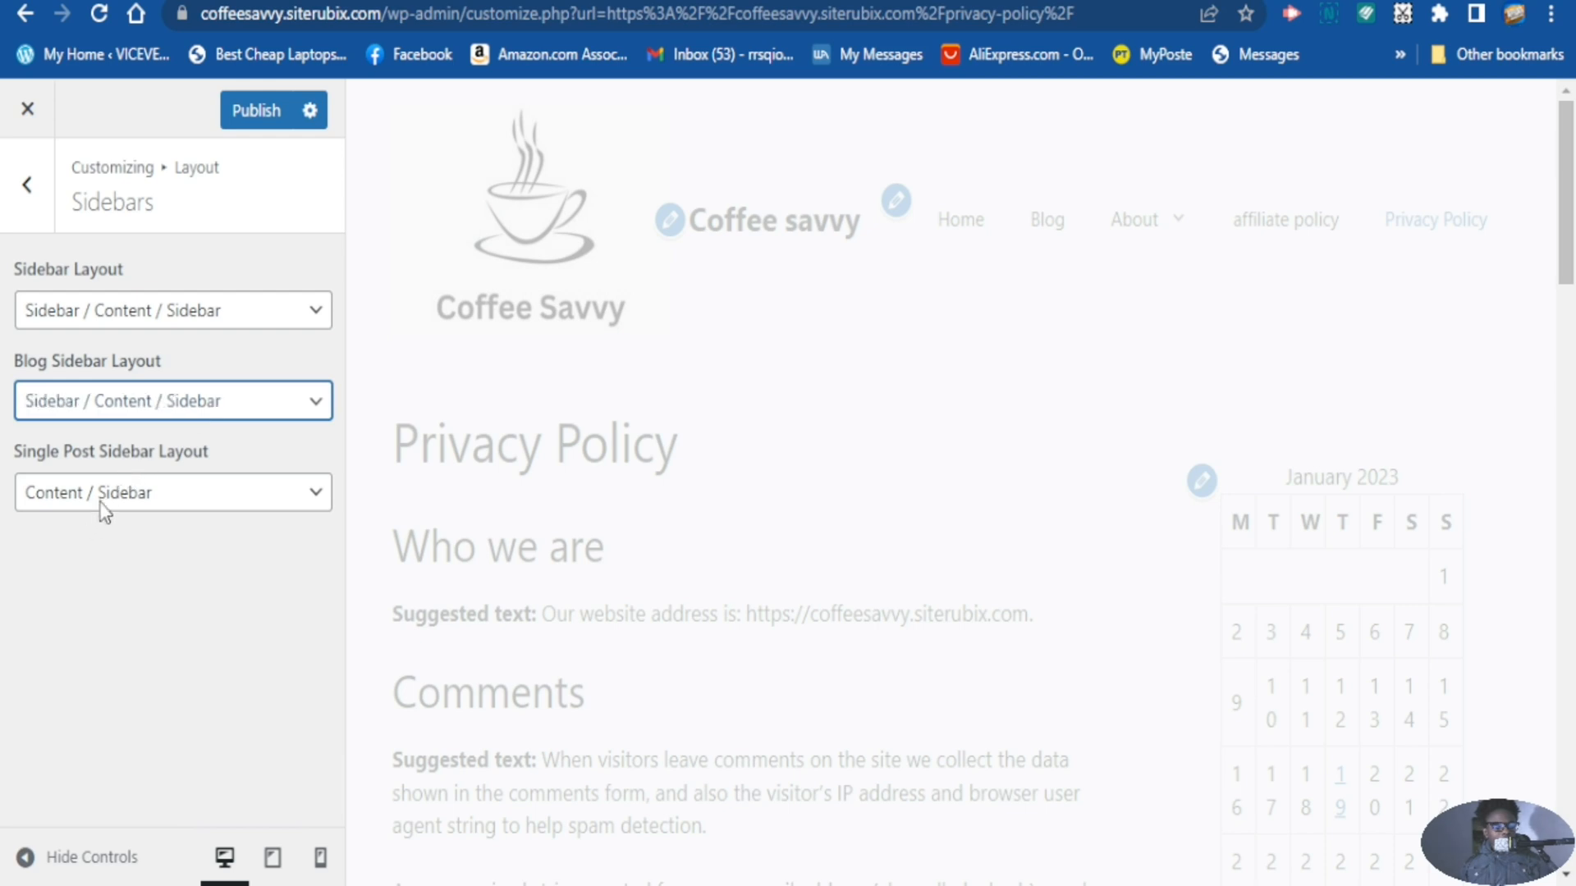
pyautogui.click(179, 491)
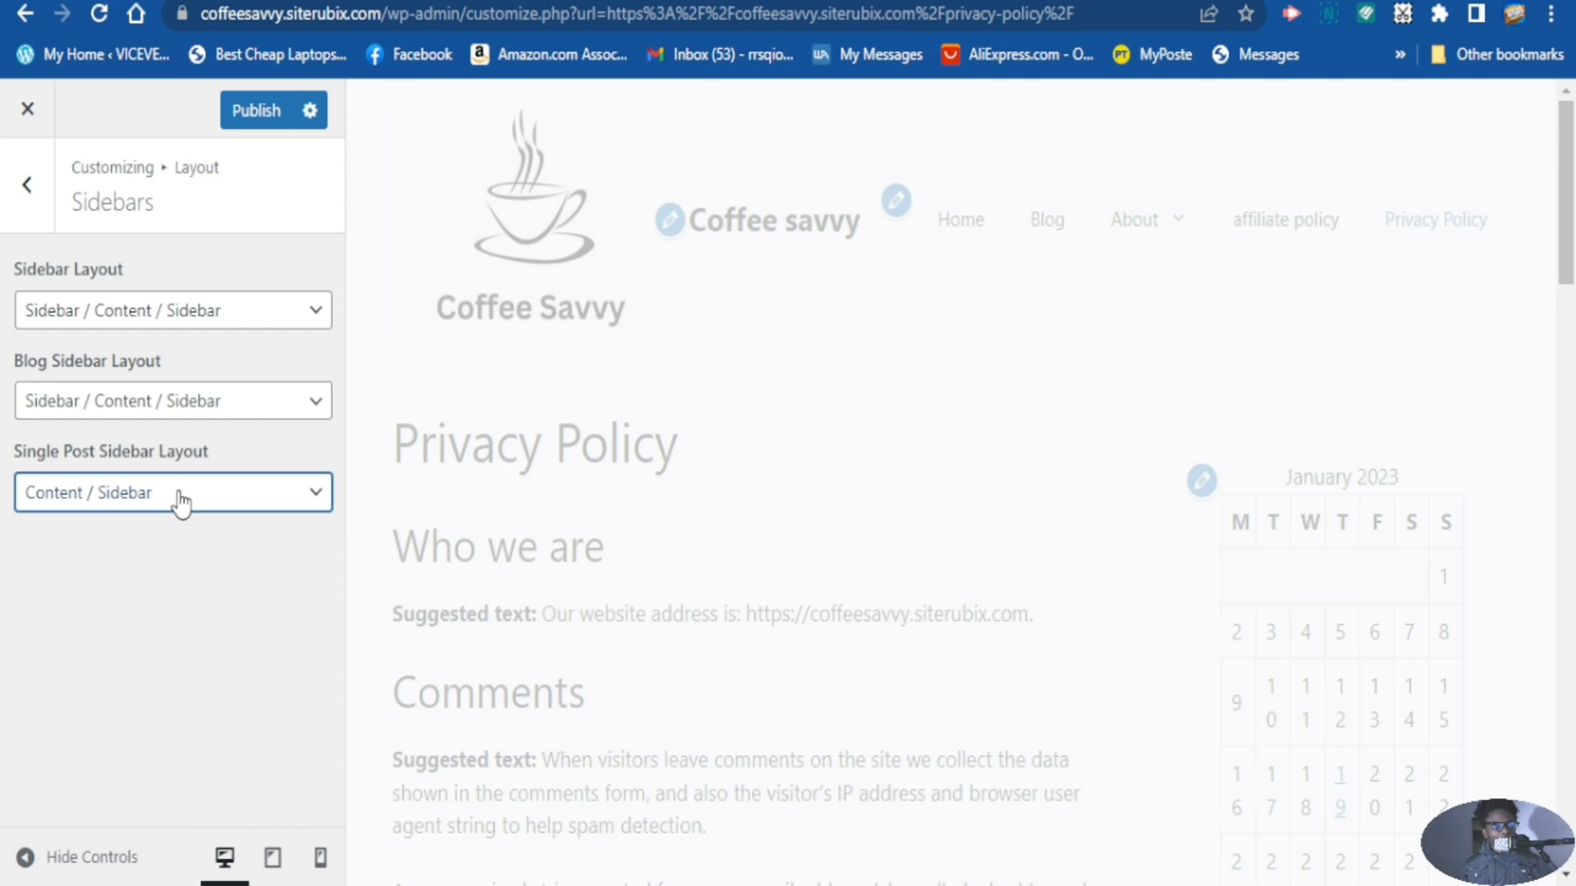
pyautogui.click(131, 619)
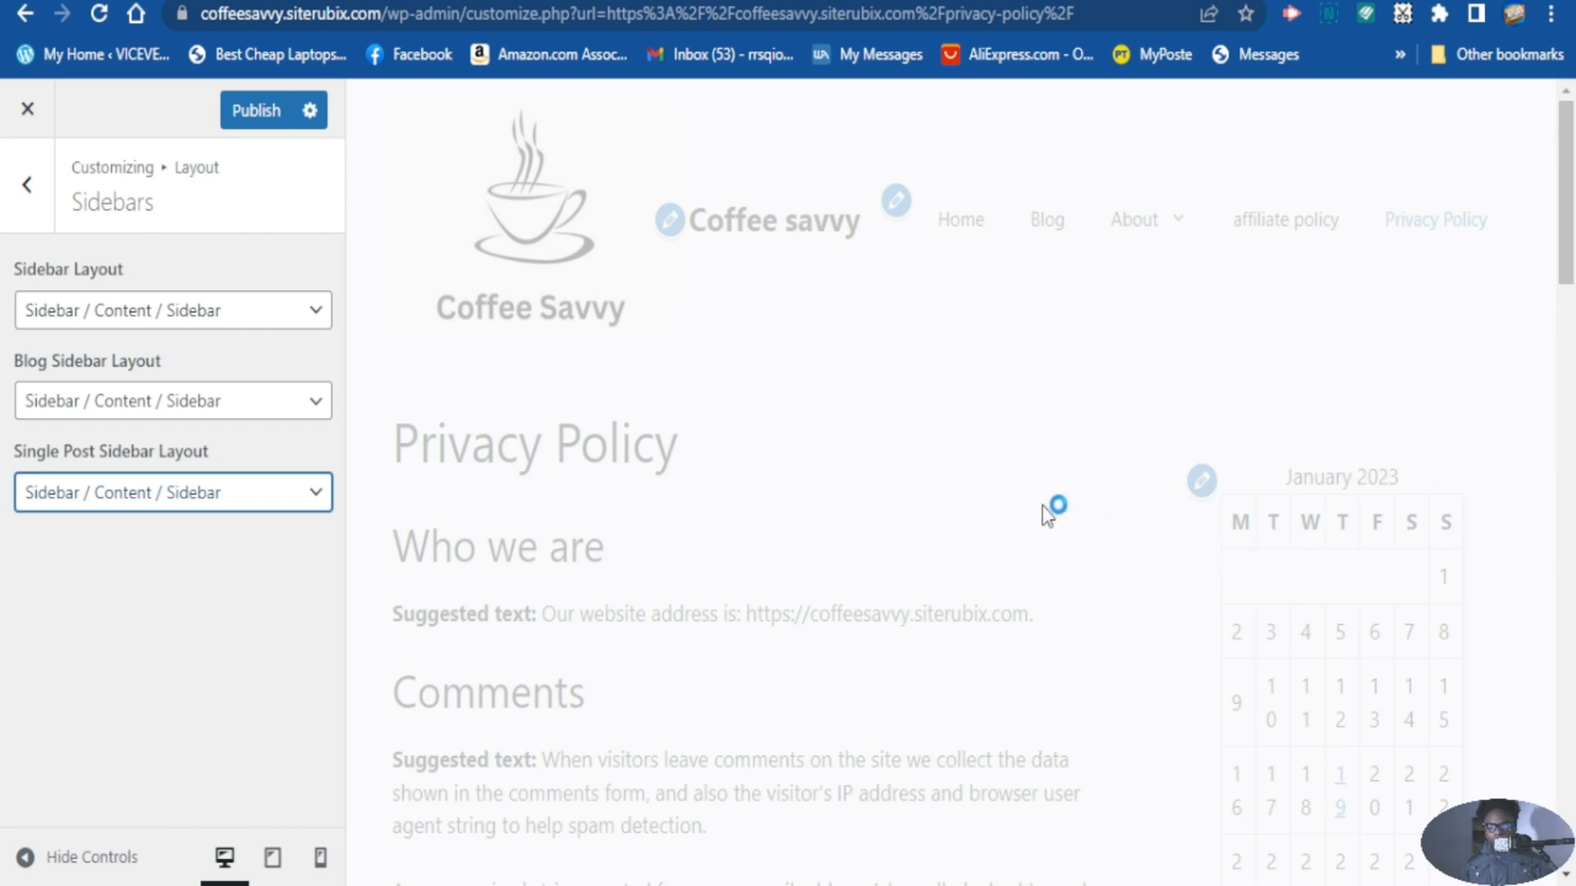
pyautogui.click(269, 117)
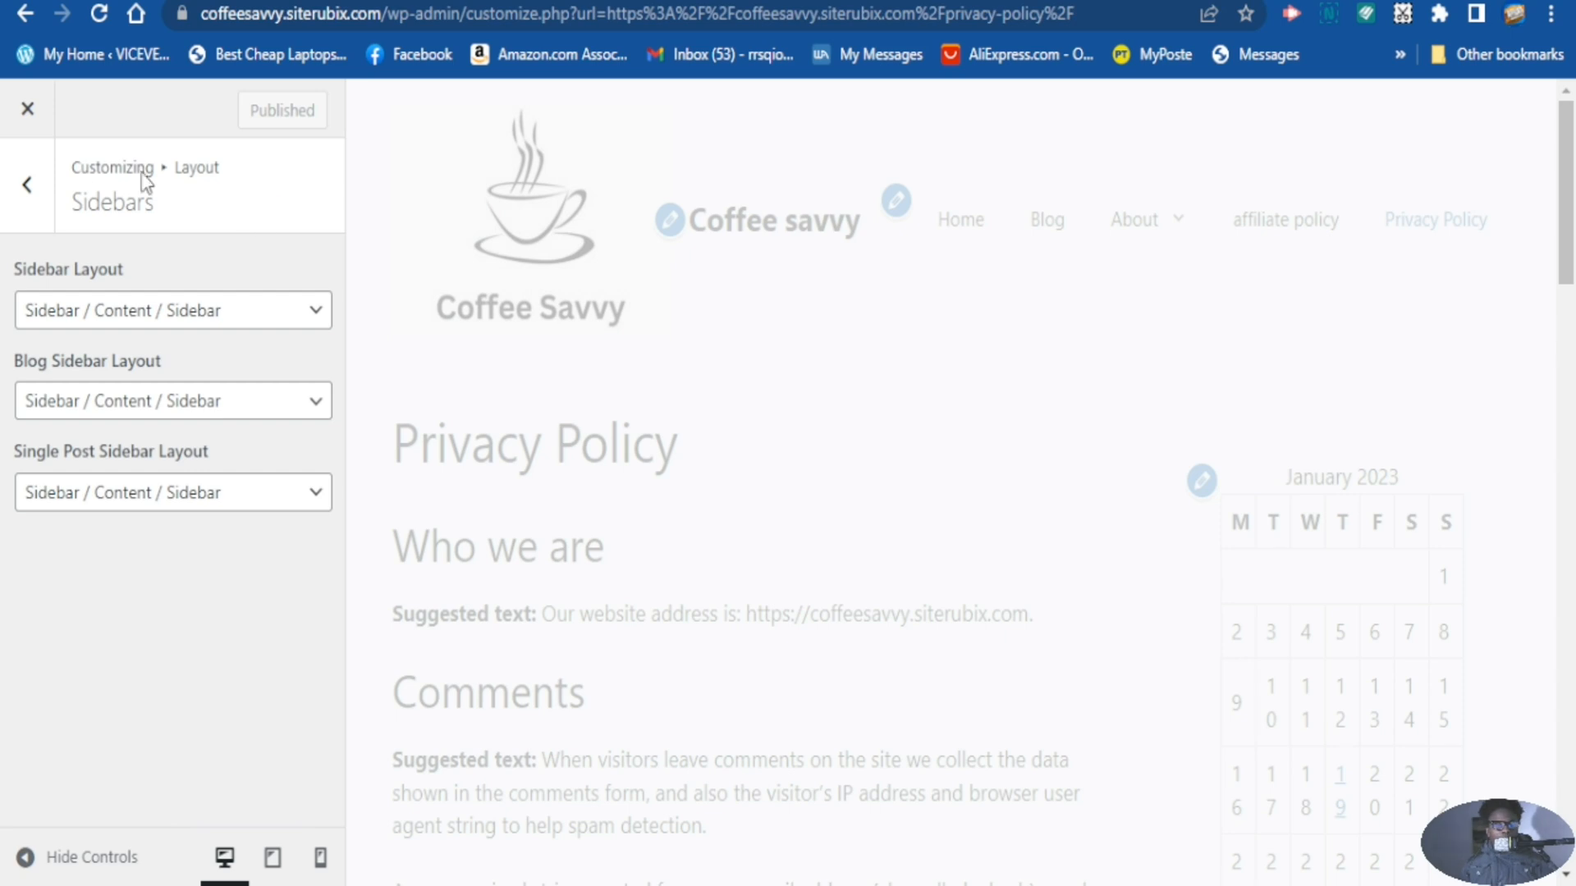
pyautogui.click(30, 115)
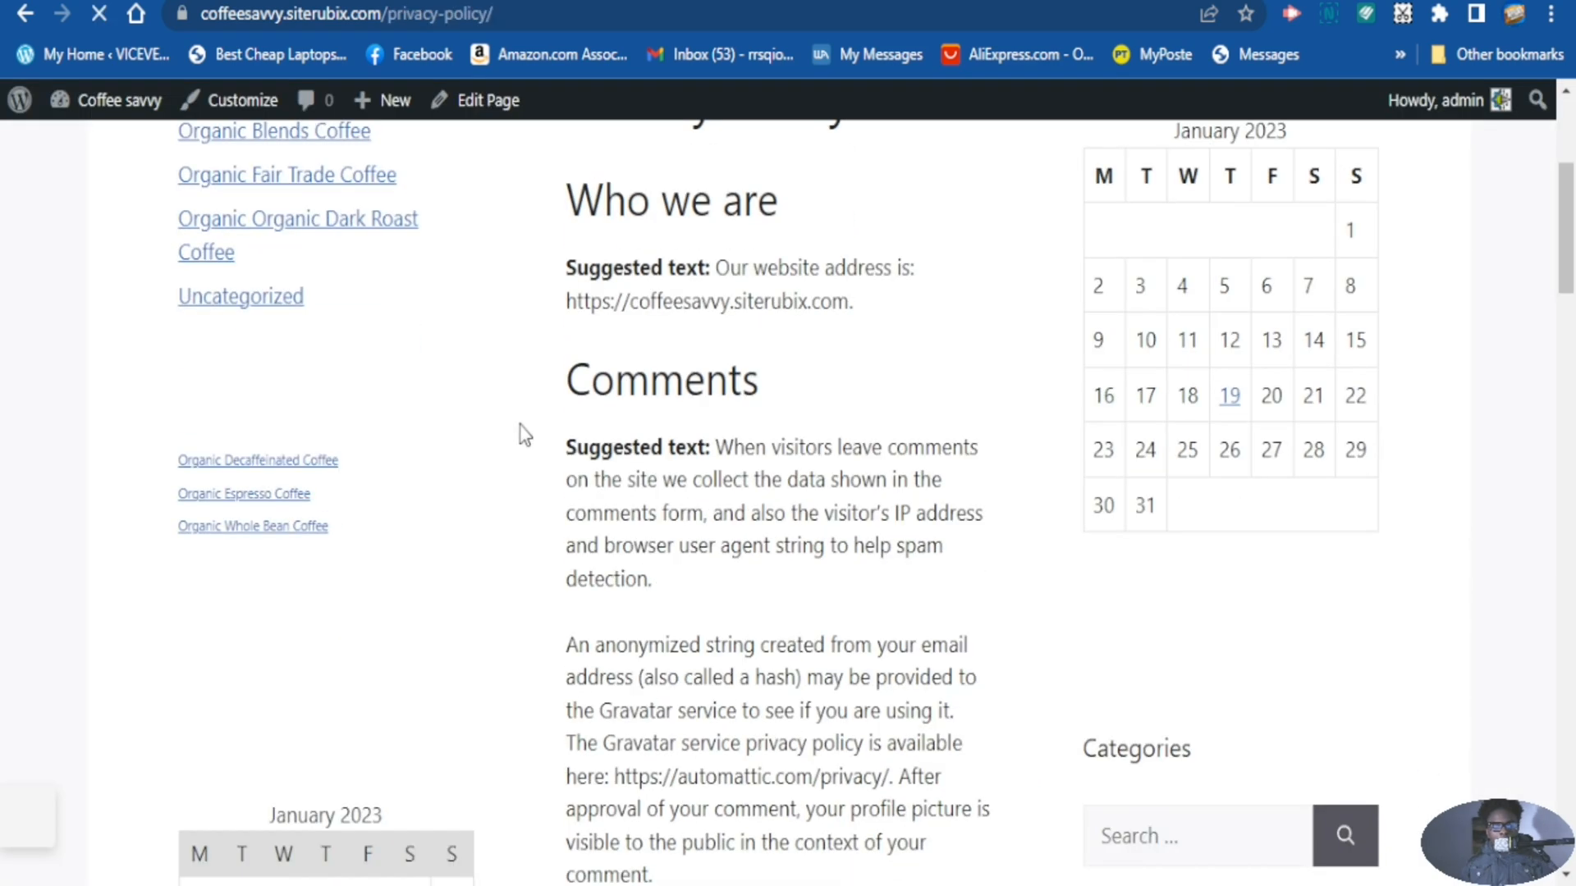
# Examine the widgets in the left and right sidebars along the published Privacy Policy page.
pyautogui.scroll(-5, 526, 433)
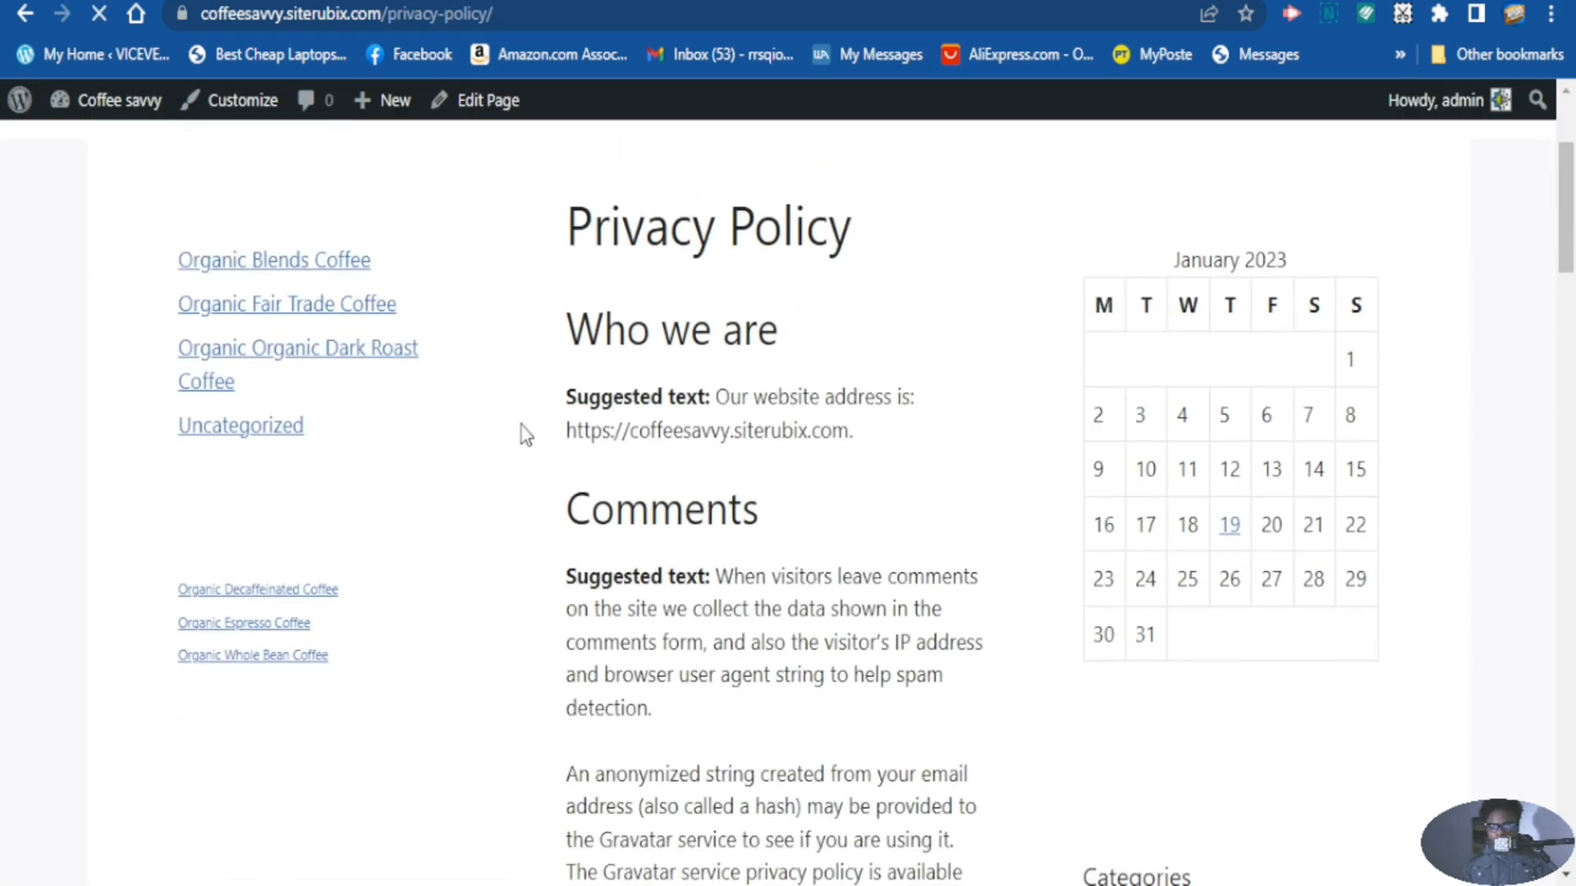
pyautogui.scroll(-13, 525, 434)
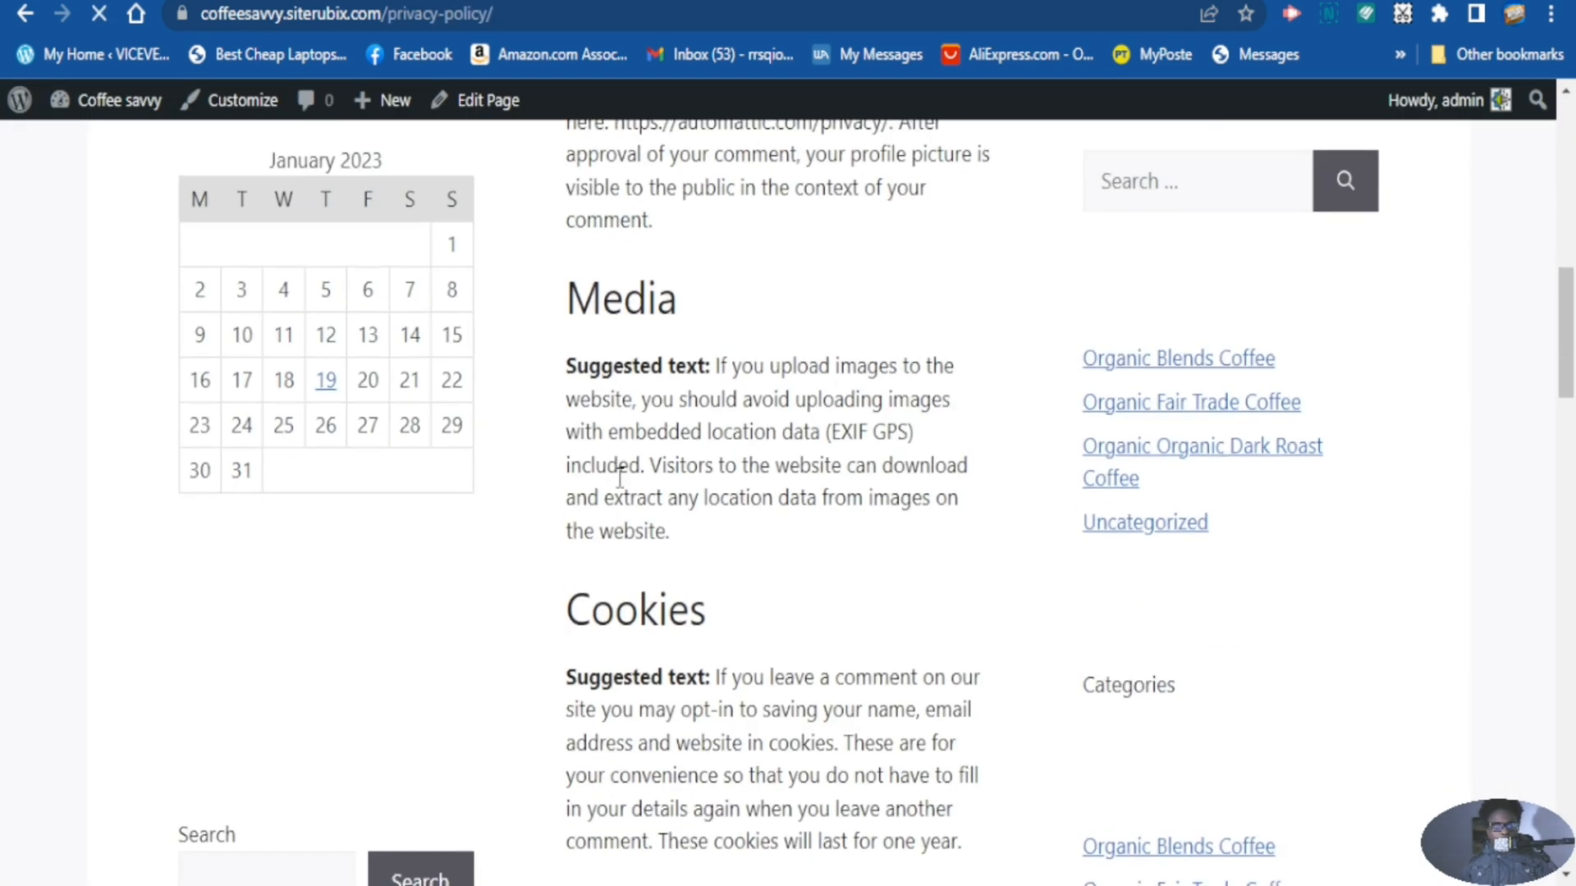
pyautogui.scroll(18, 620, 481)
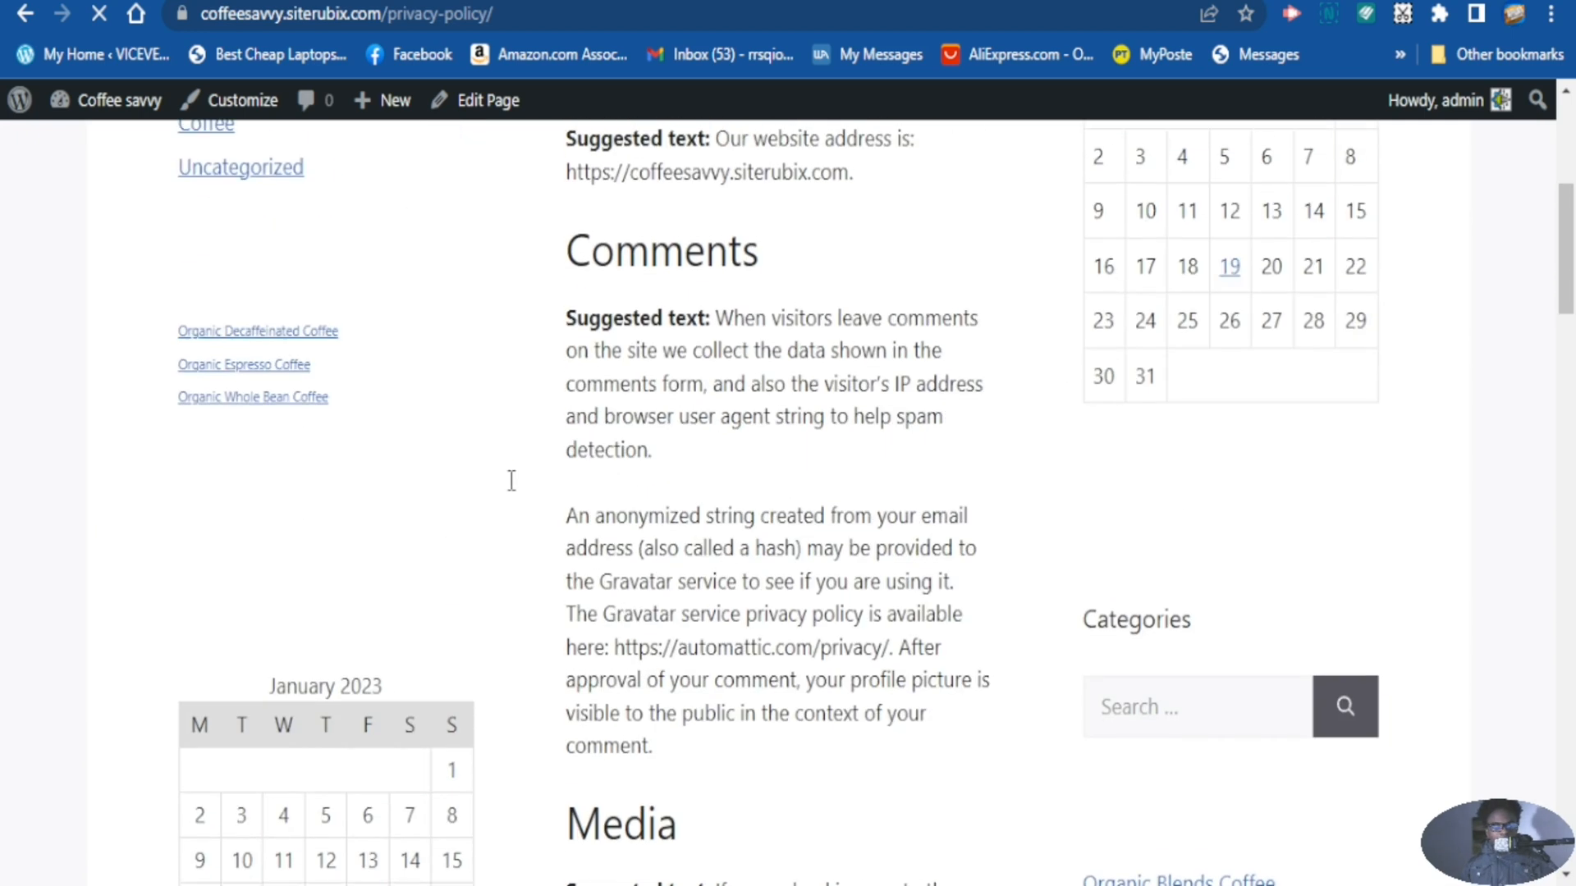
pyautogui.scroll(-2, 434, 492)
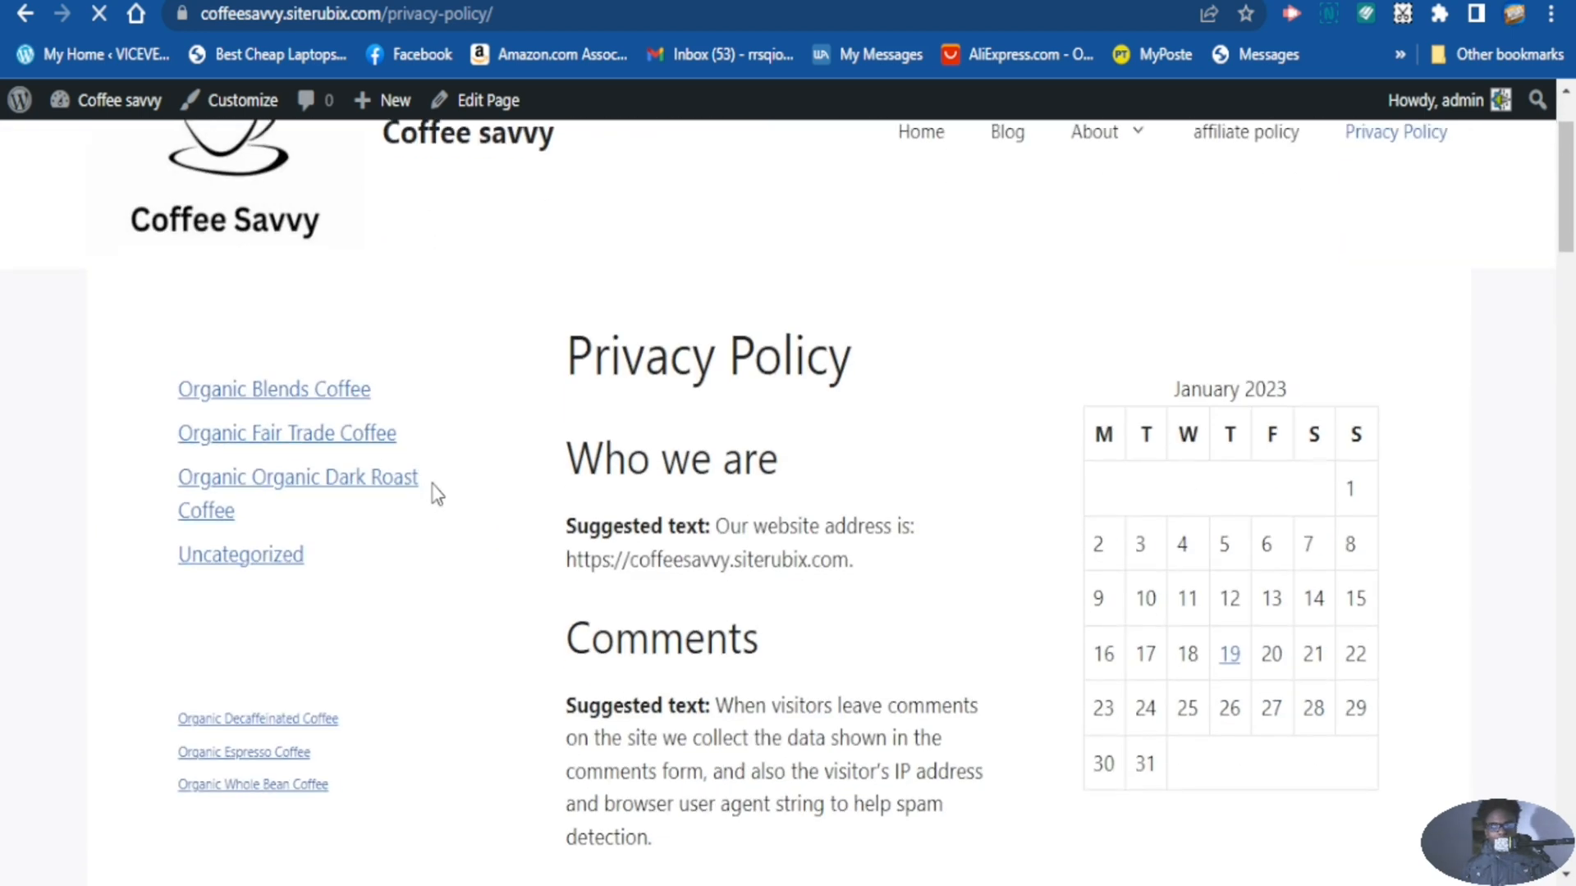
pyautogui.scroll(-3, 999, 583)
pyautogui.scroll(-9, 1222, 589)
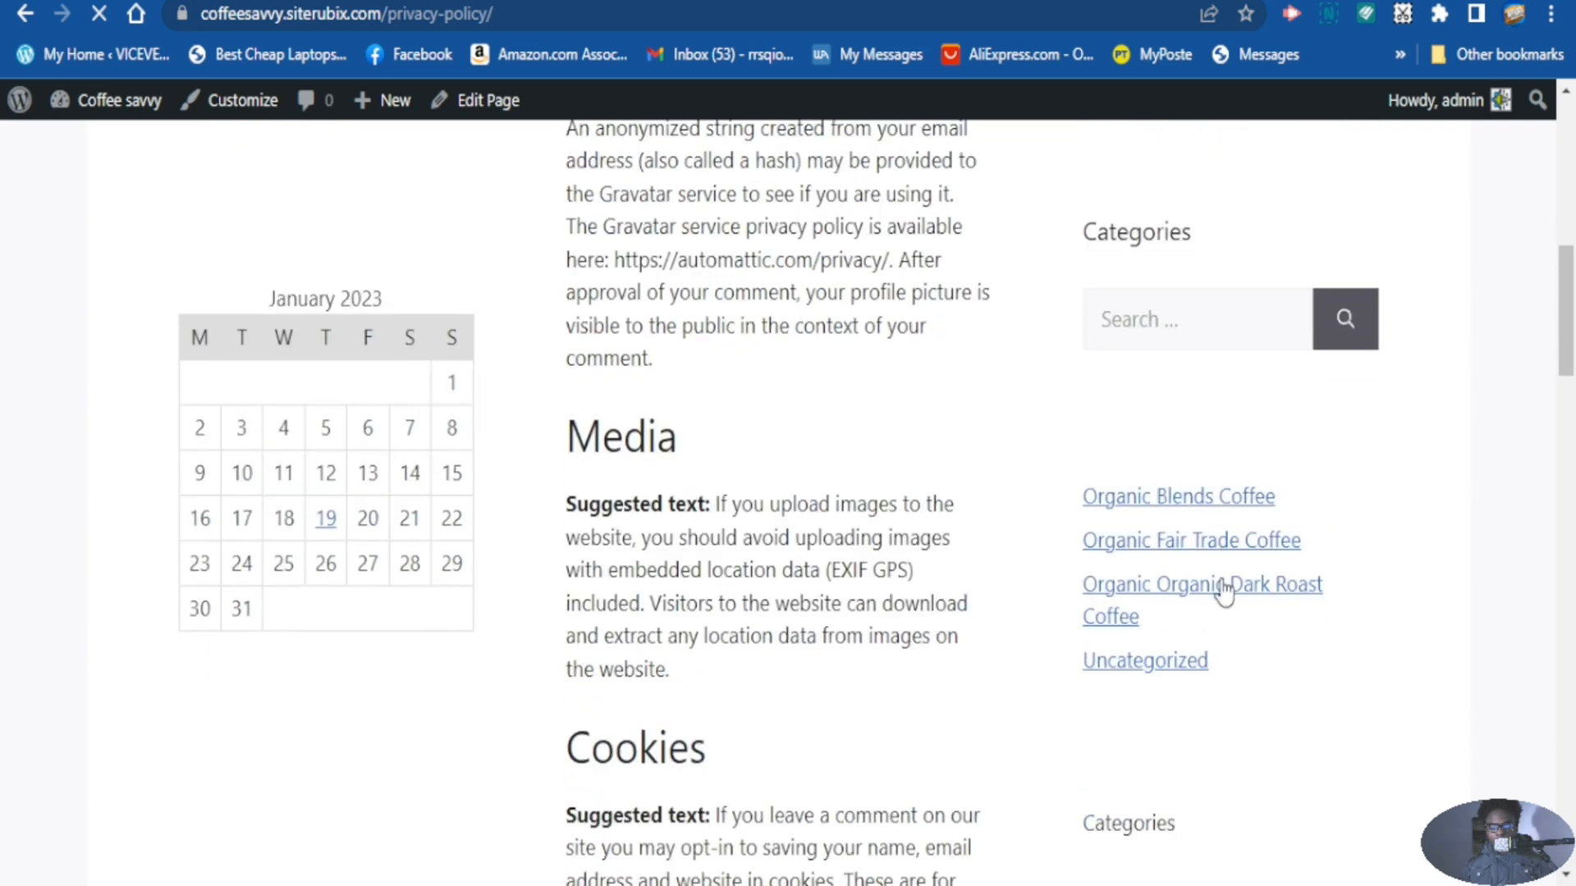
pyautogui.scroll(6, 725, 476)
pyautogui.scroll(7, 725, 476)
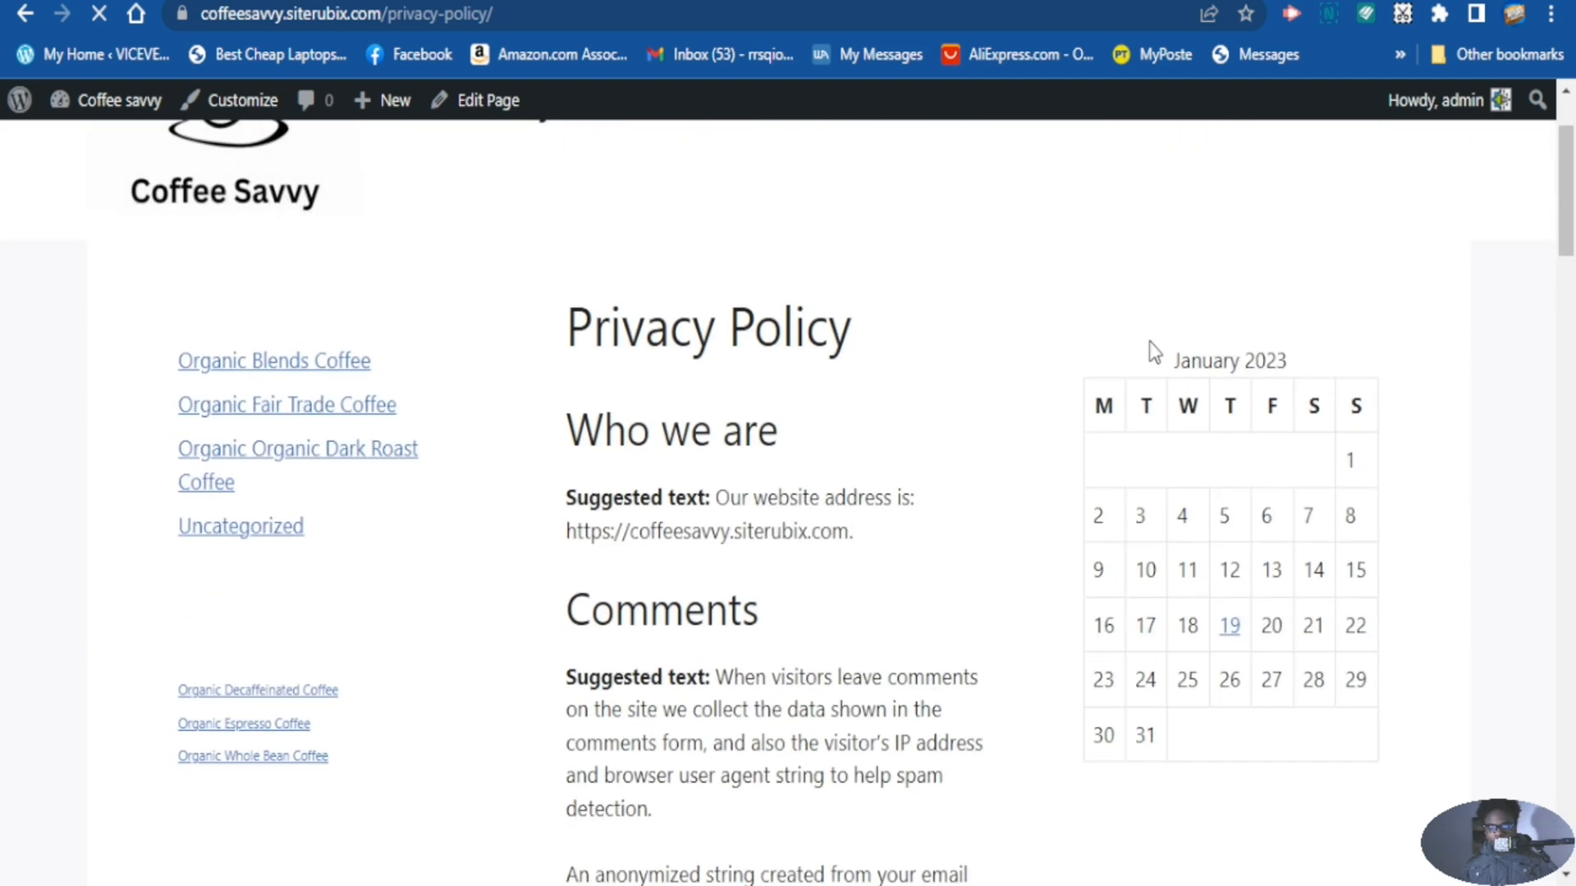
pyautogui.scroll(-7, 1156, 470)
pyautogui.scroll(-10, 1155, 470)
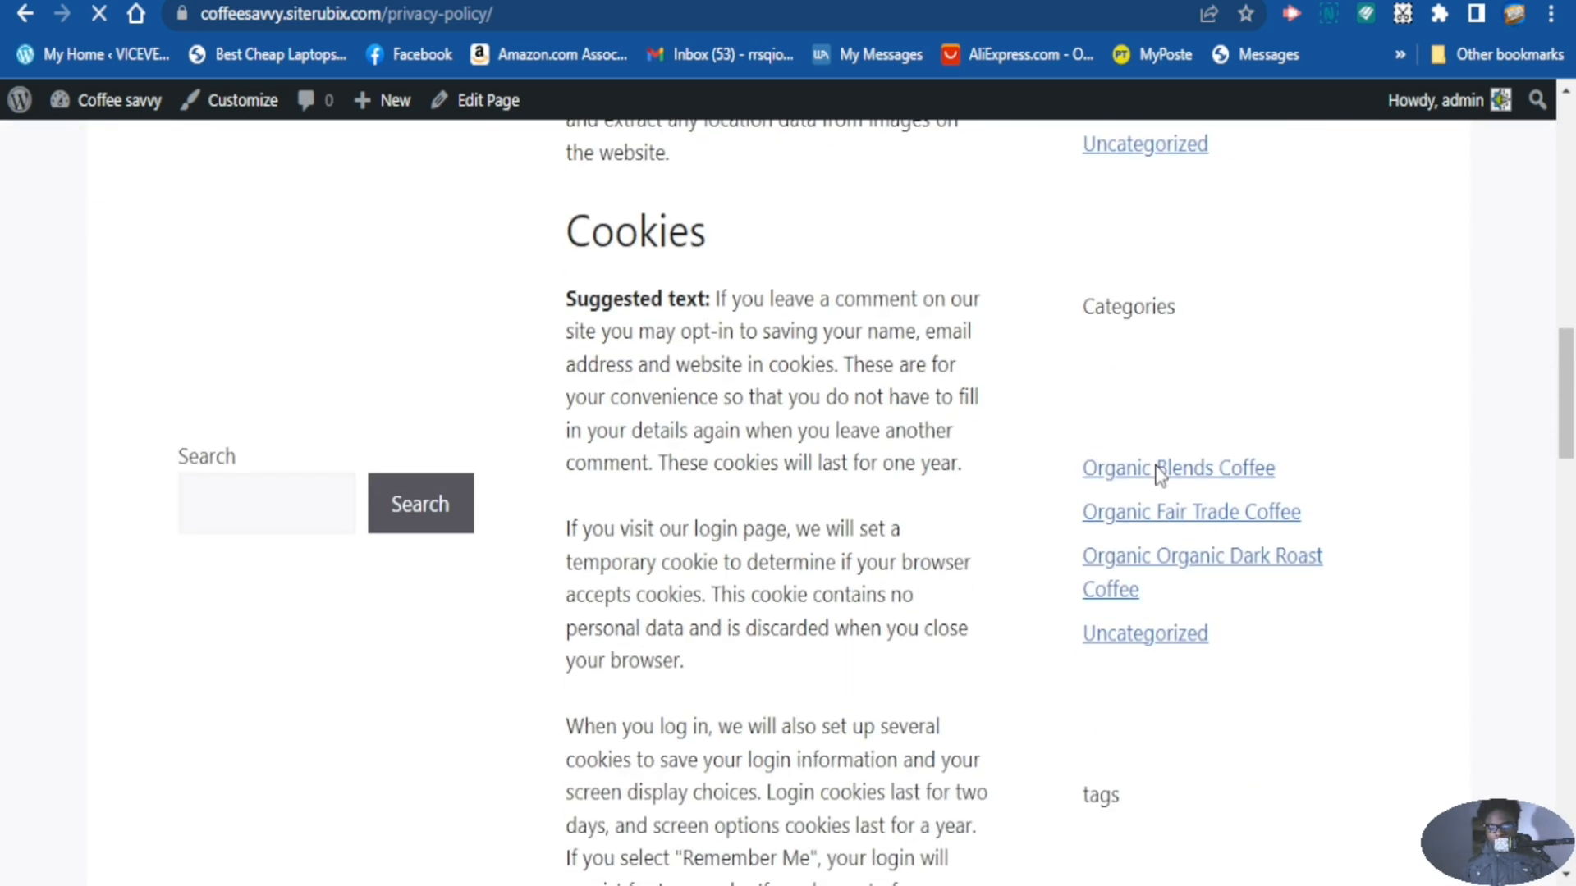
pyautogui.scroll(12, 1157, 468)
pyautogui.scroll(2, 1250, 257)
pyautogui.scroll(-3, 1225, 478)
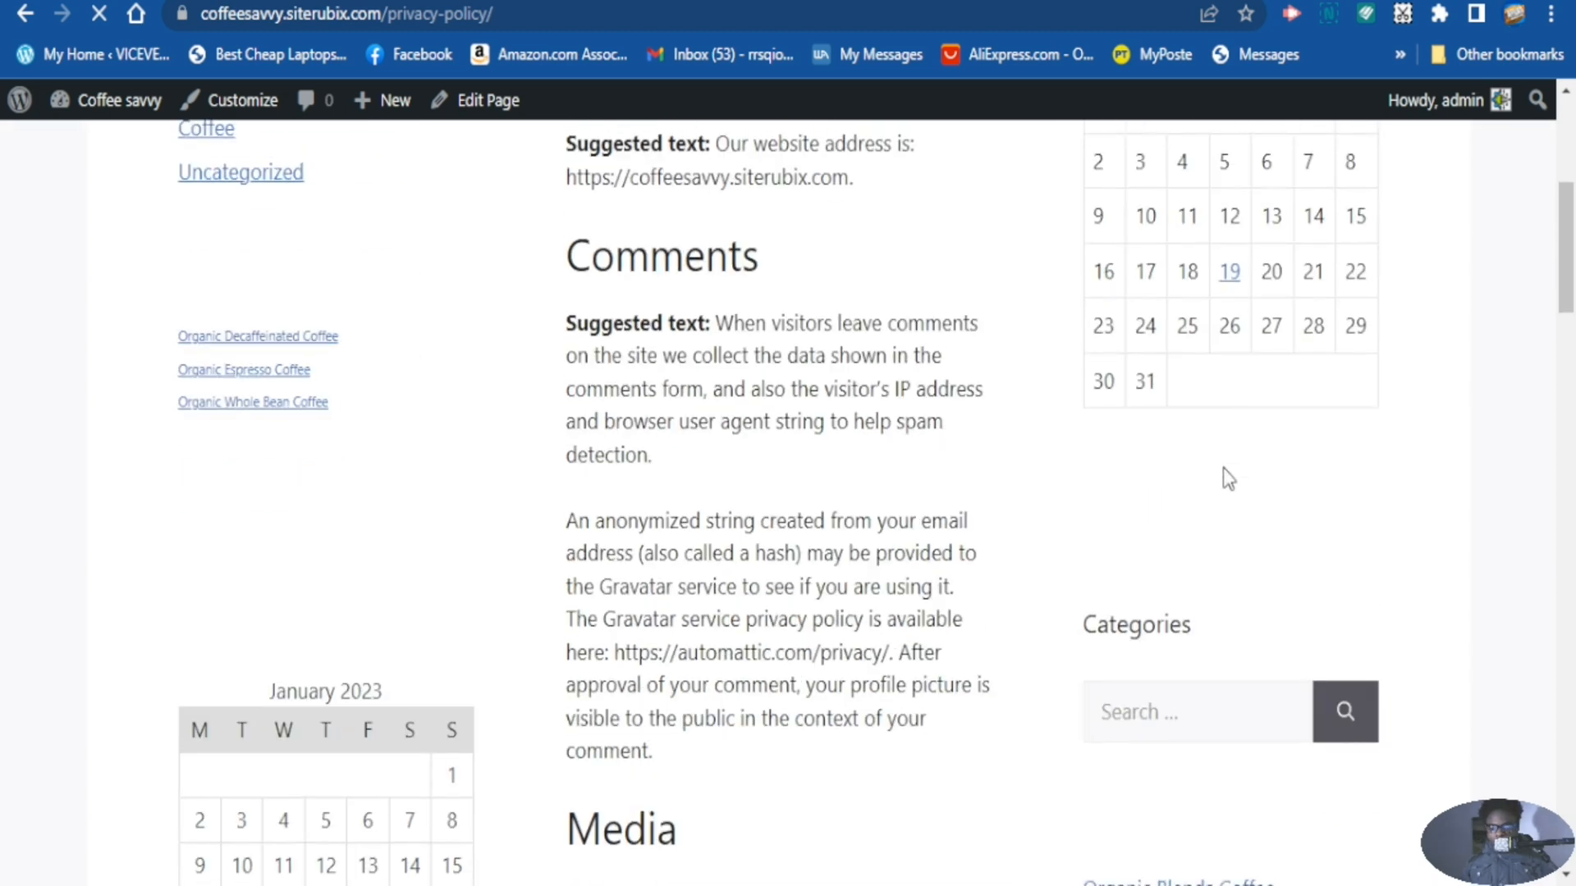
pyautogui.scroll(-14, 1308, 766)
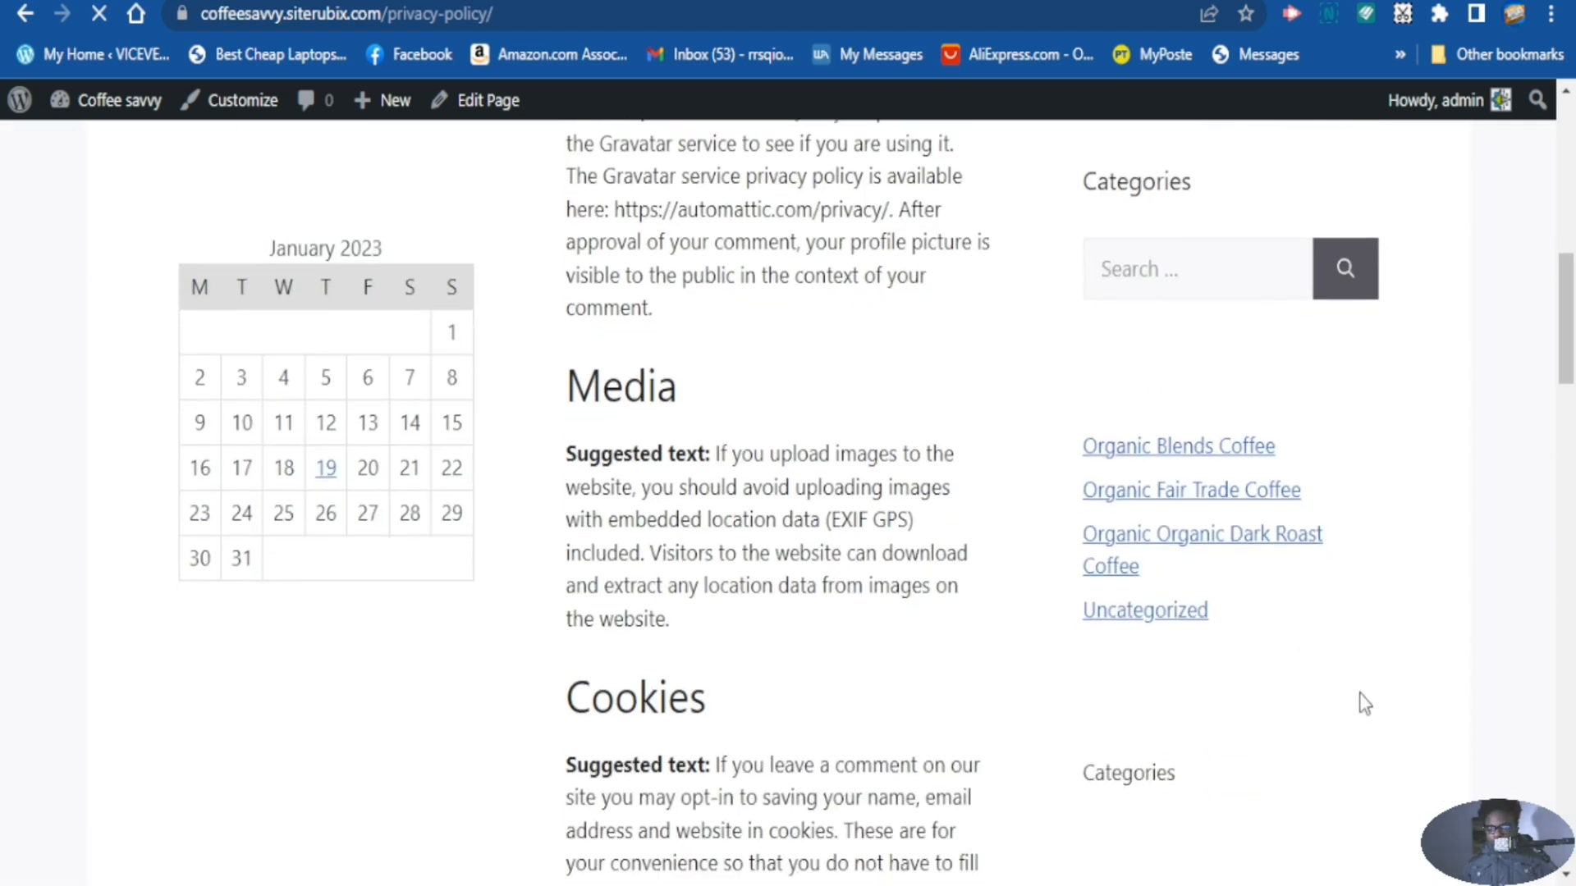
pyautogui.scroll(-5, 1302, 705)
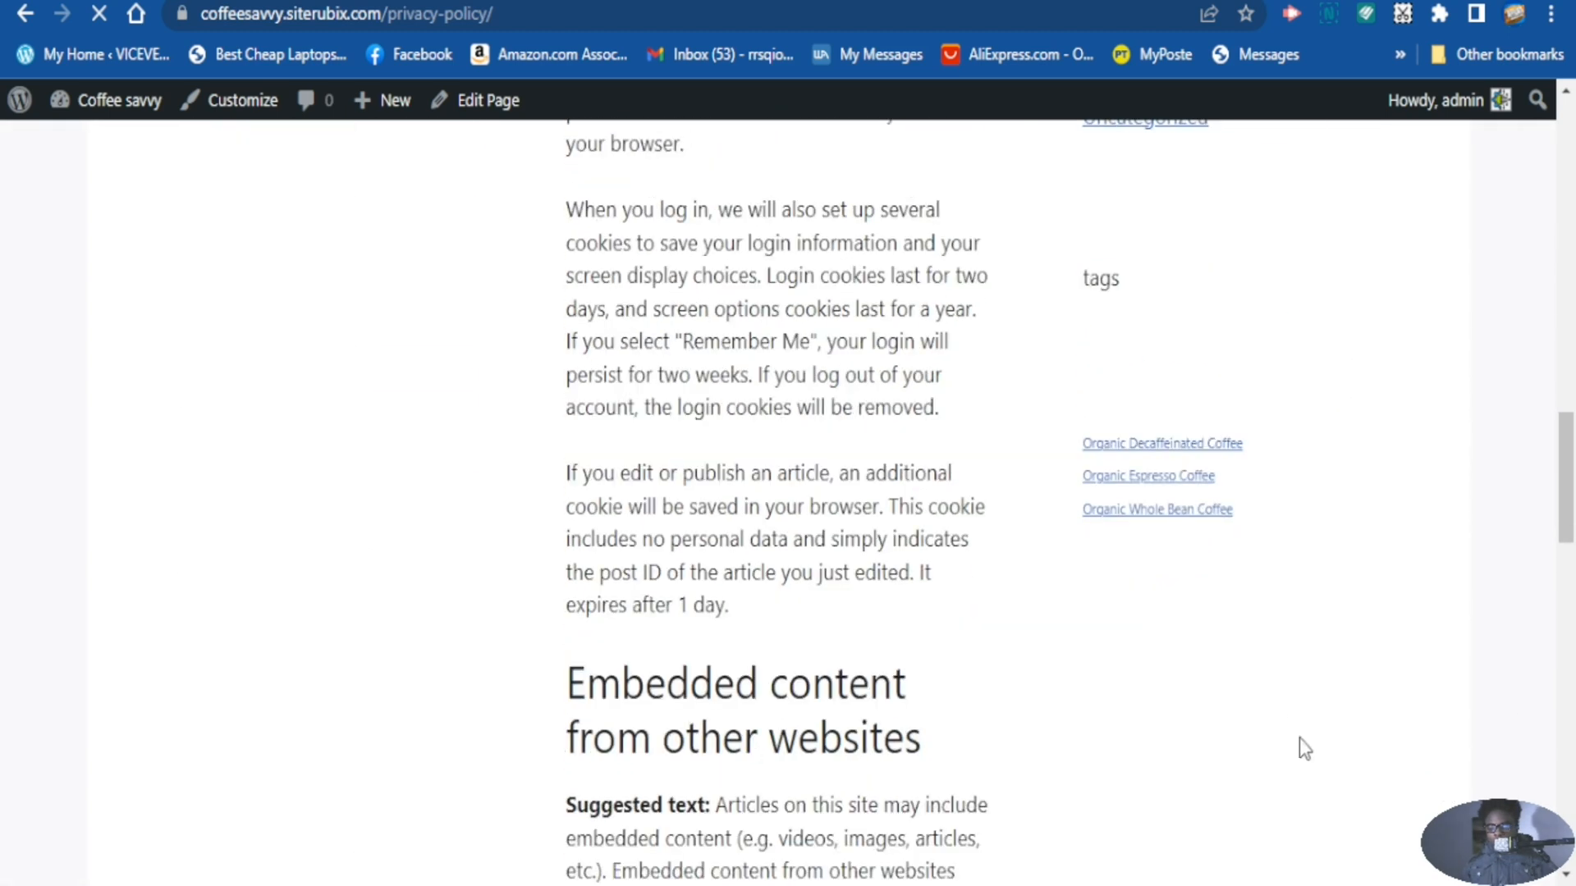
pyautogui.scroll(20, 1278, 722)
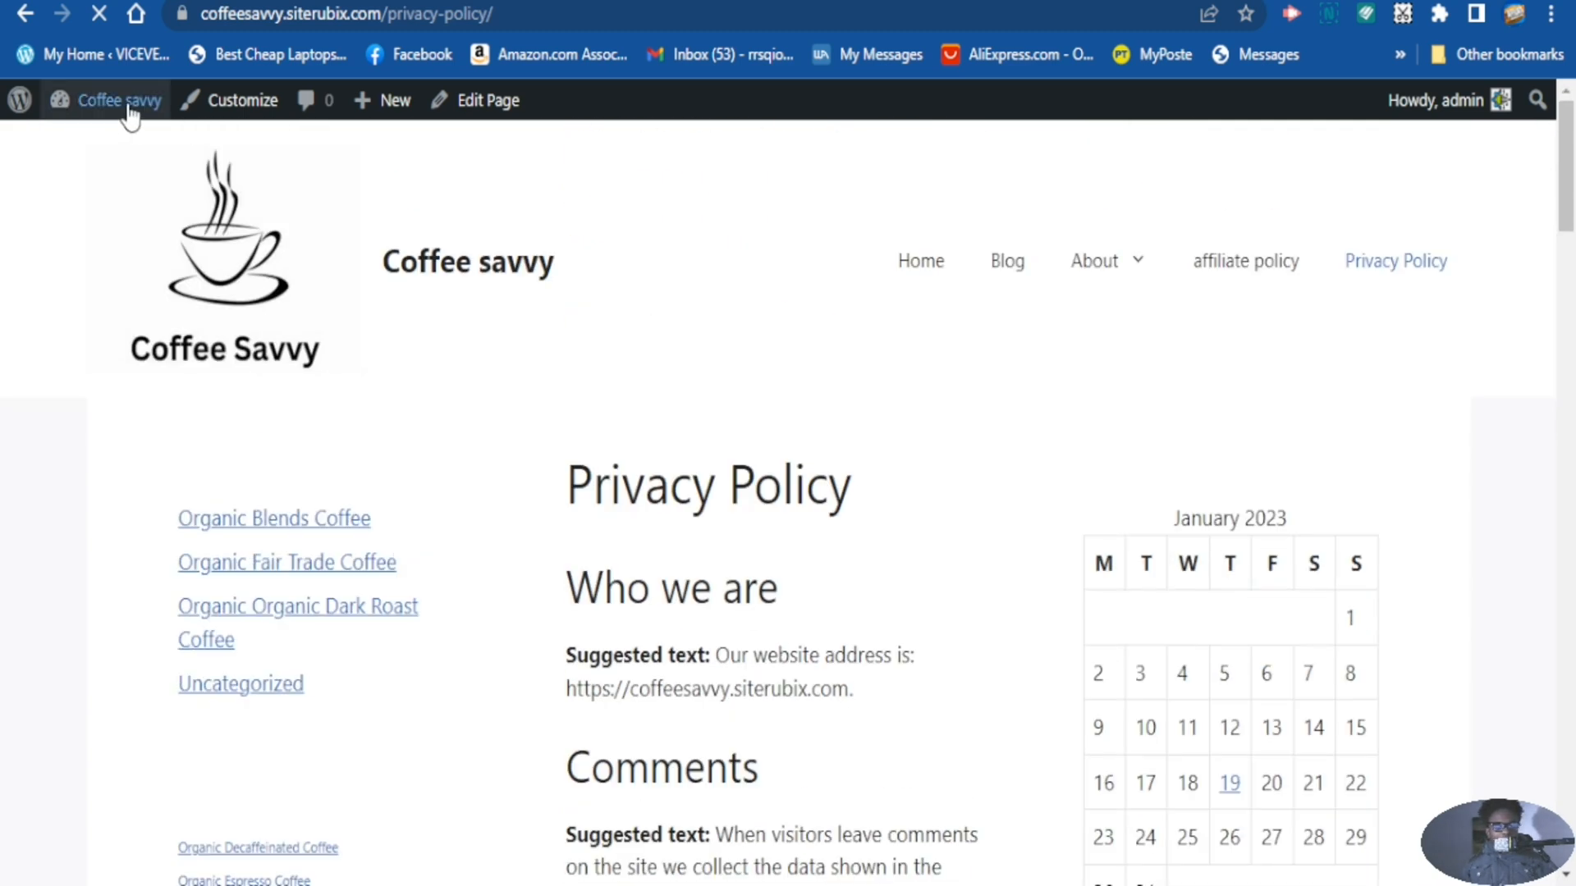
# Open the site's widget management page and add a Search block at the end of the Right Sidebar area.
pyautogui.moveTo(129, 117)
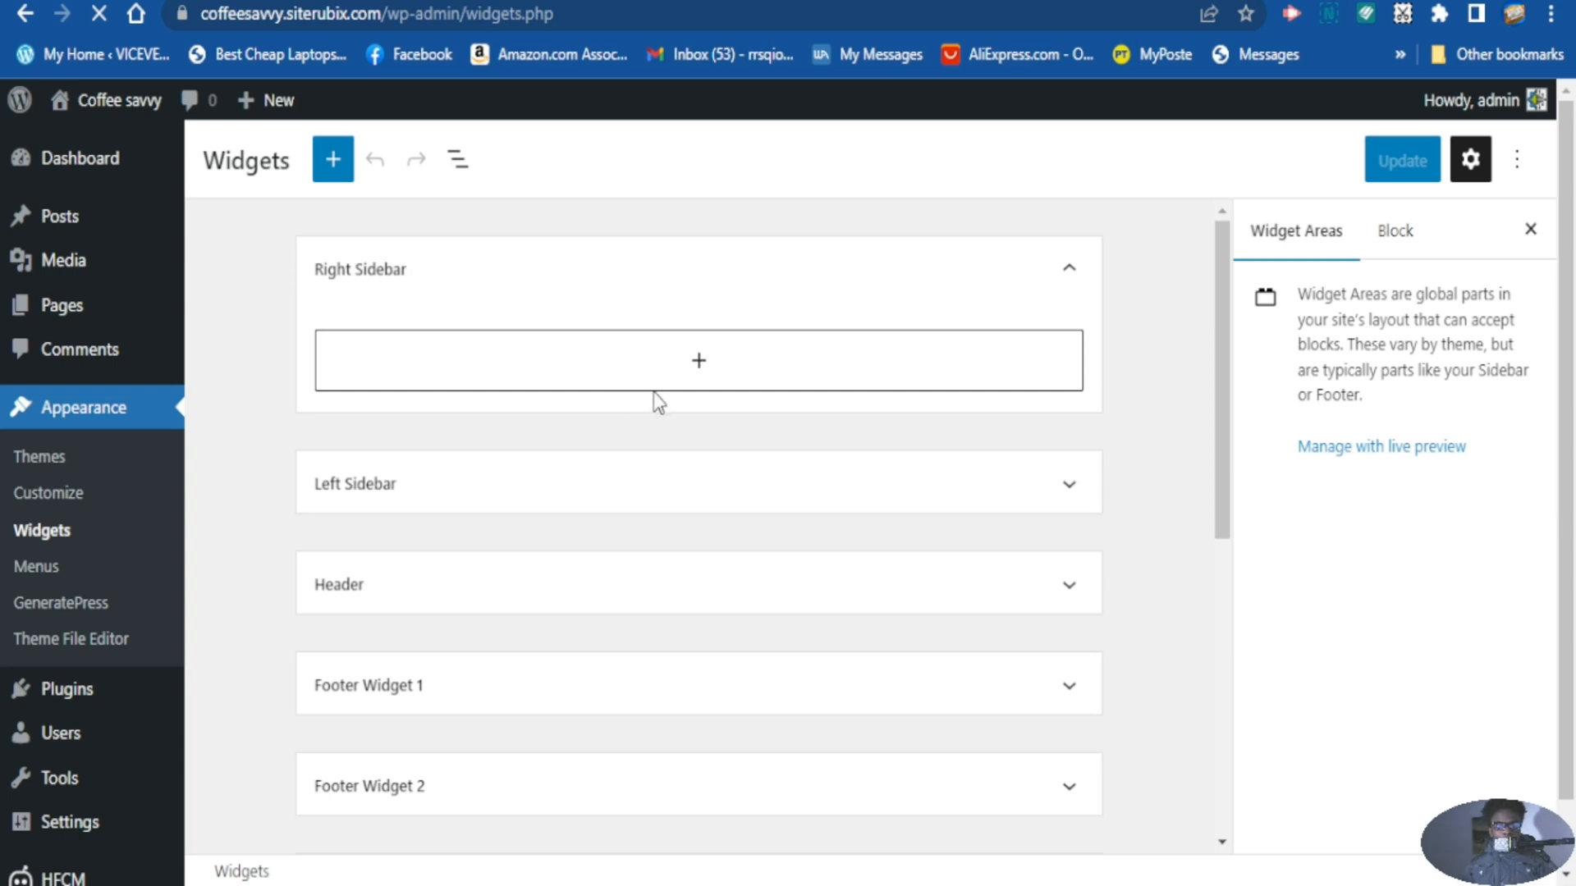
pyautogui.scroll(-3, 675, 408)
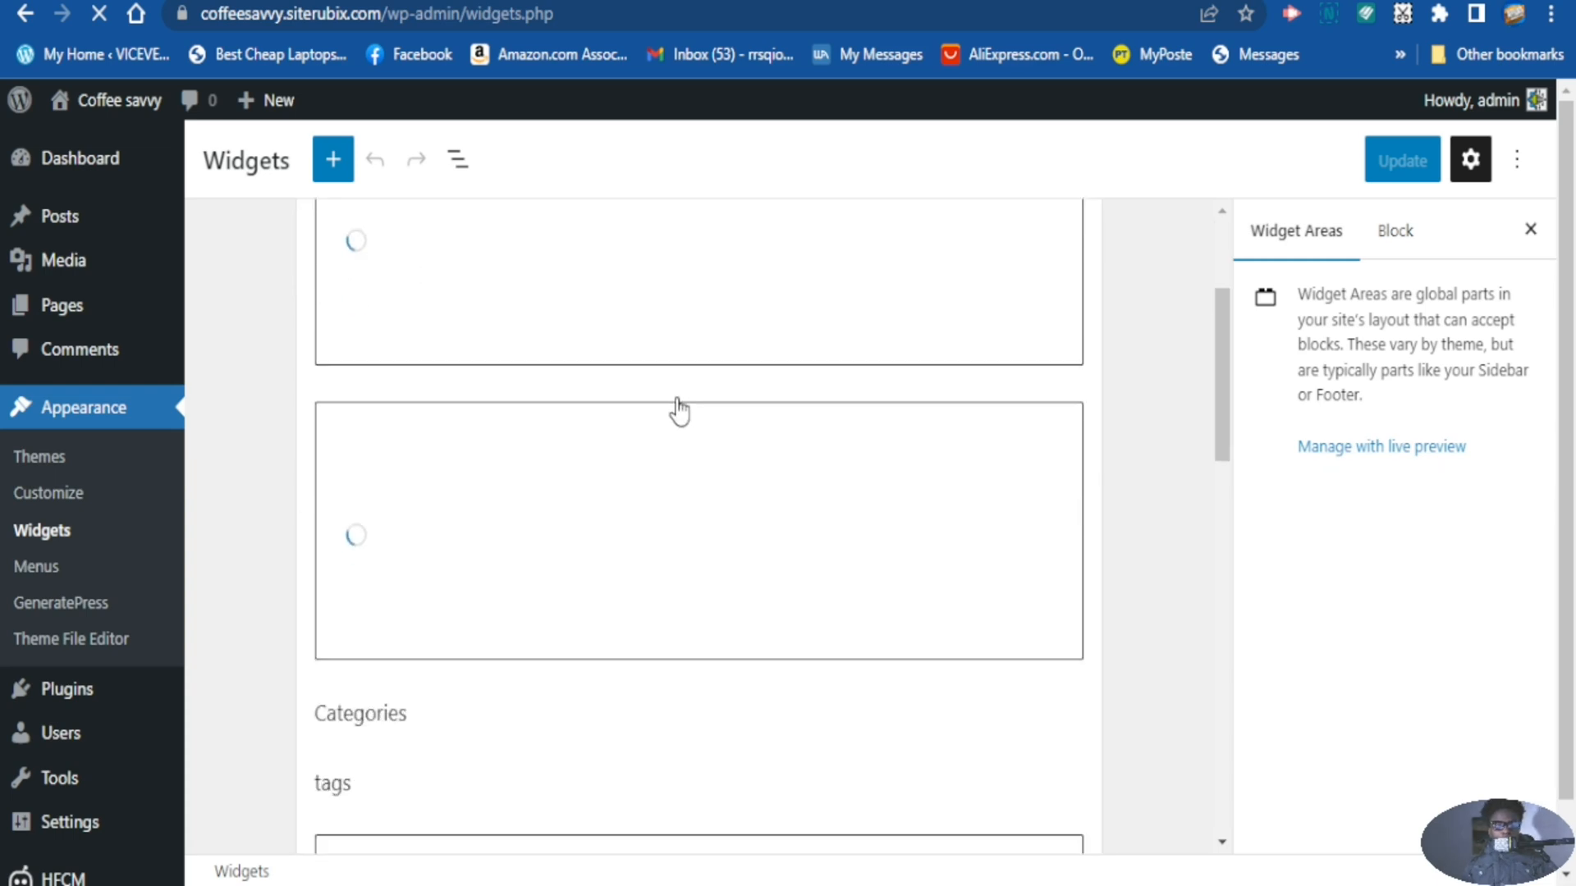
pyautogui.scroll(-8, 678, 408)
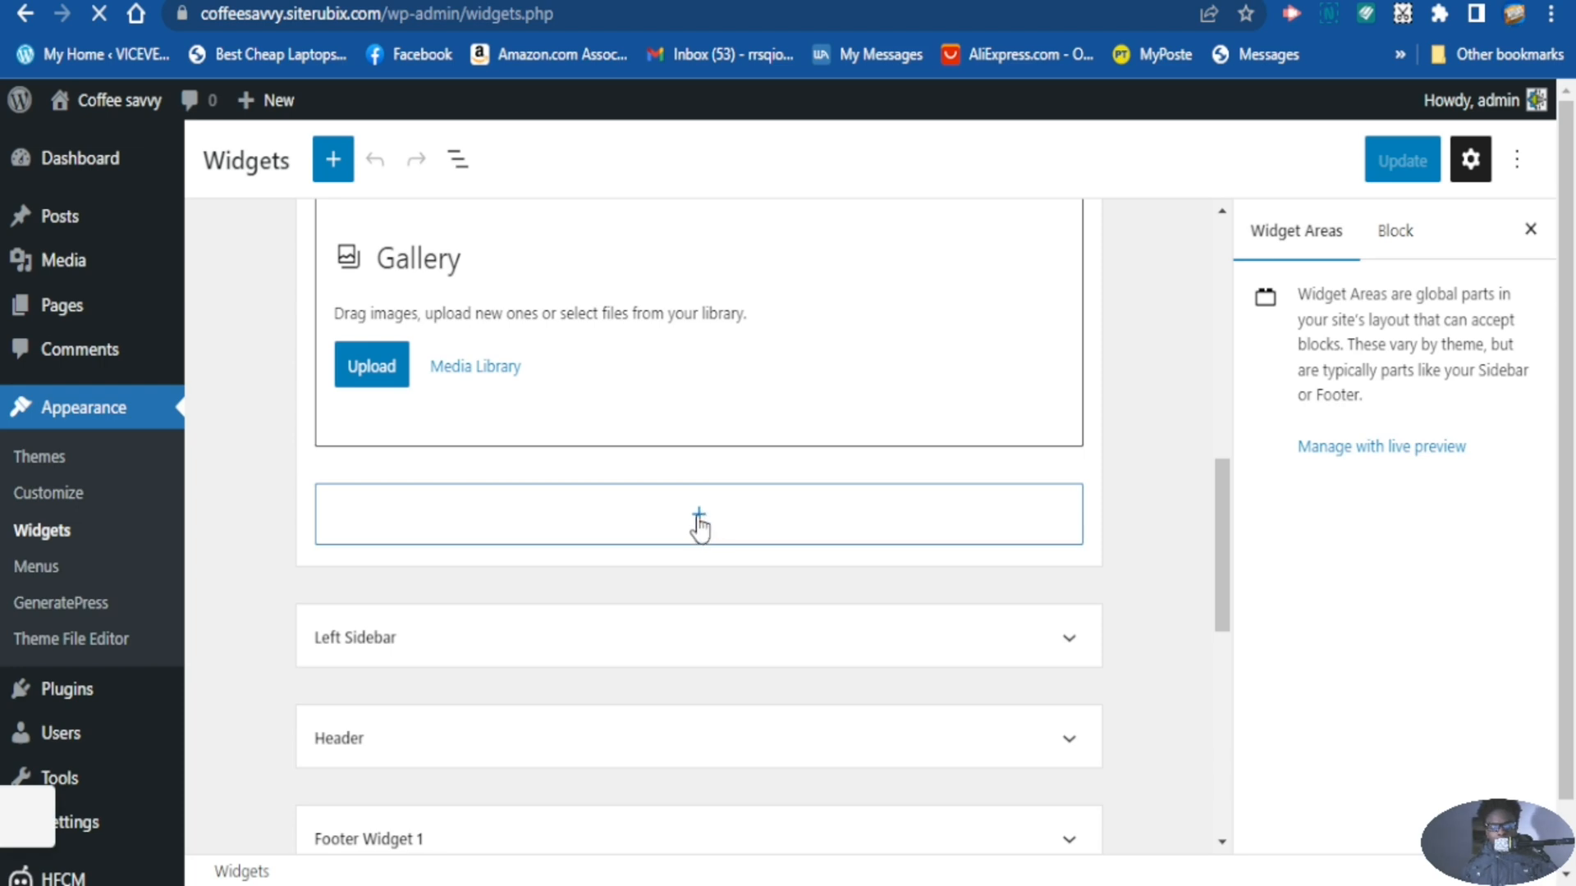
pyautogui.click(698, 525)
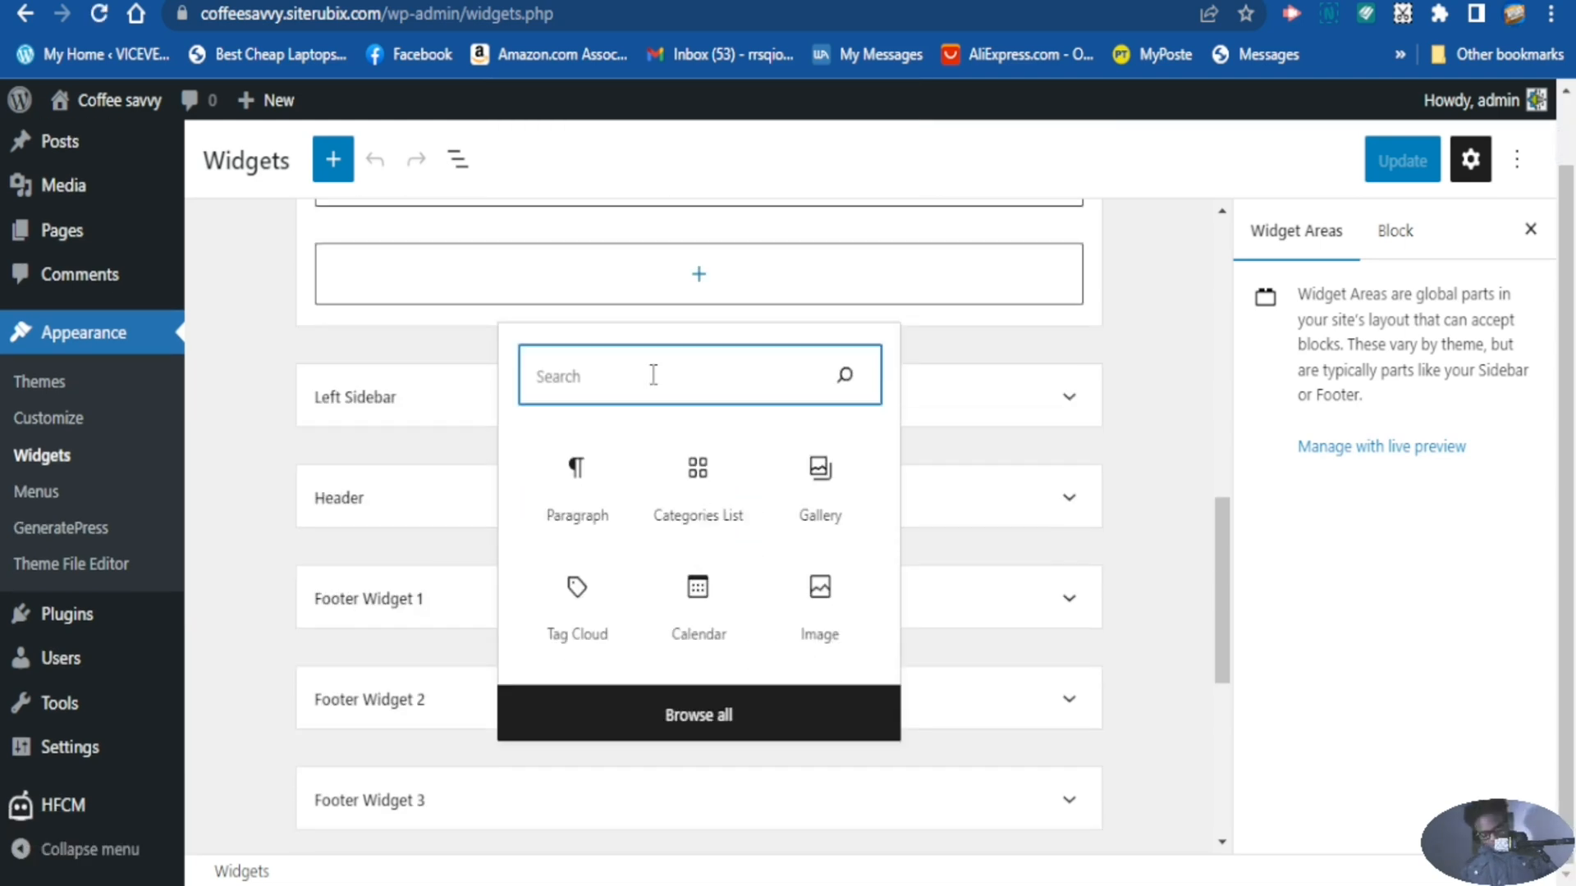
pyautogui.write('SEA')
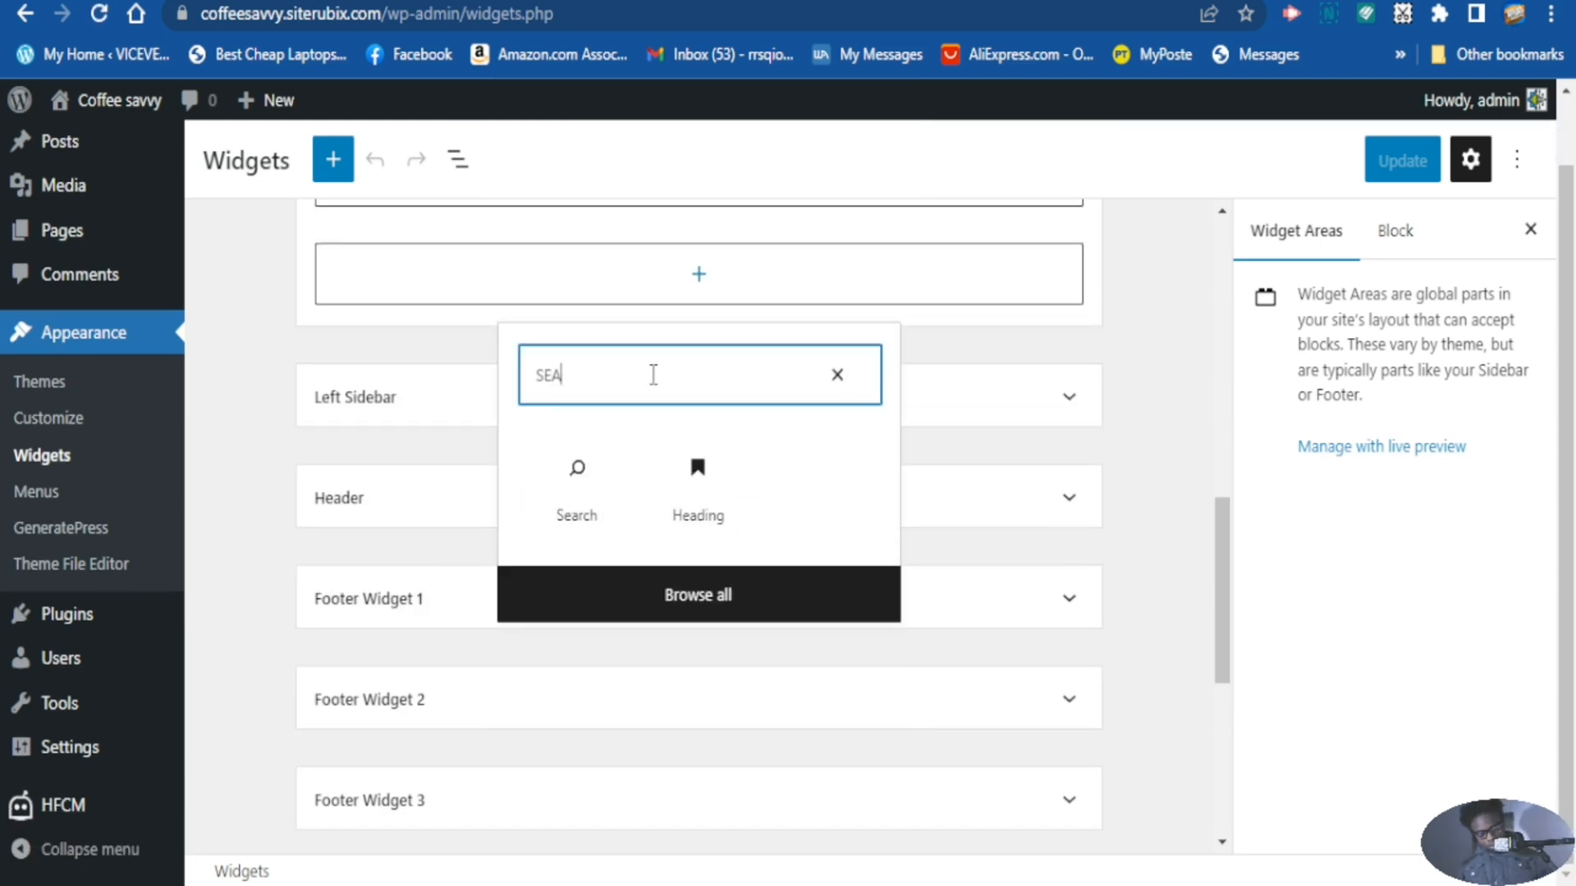
pyautogui.write('RC')
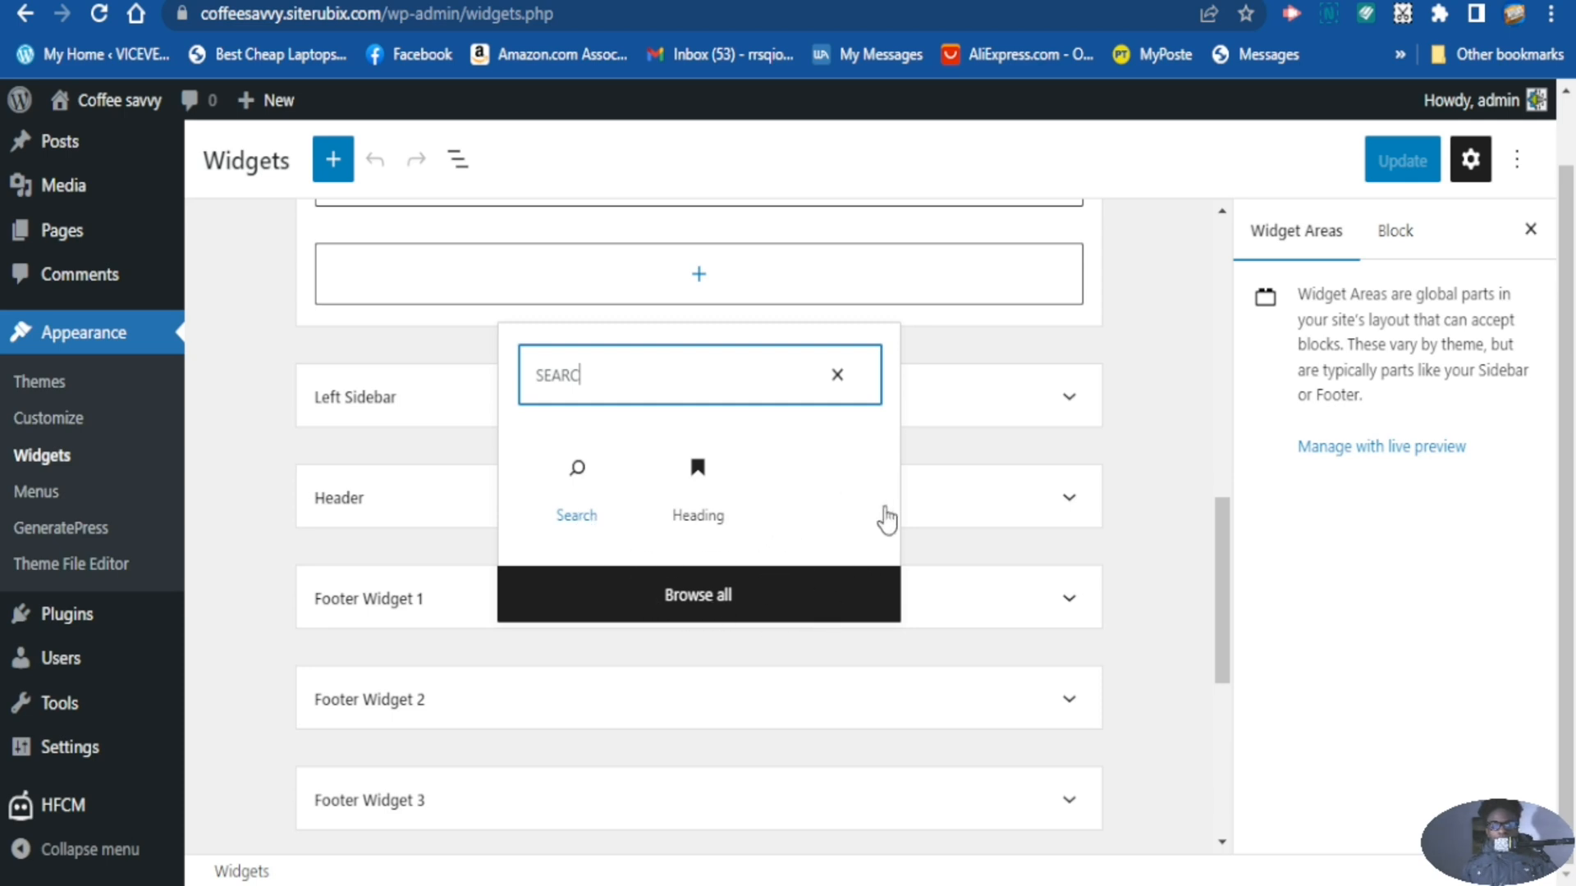
pyautogui.press('Return')
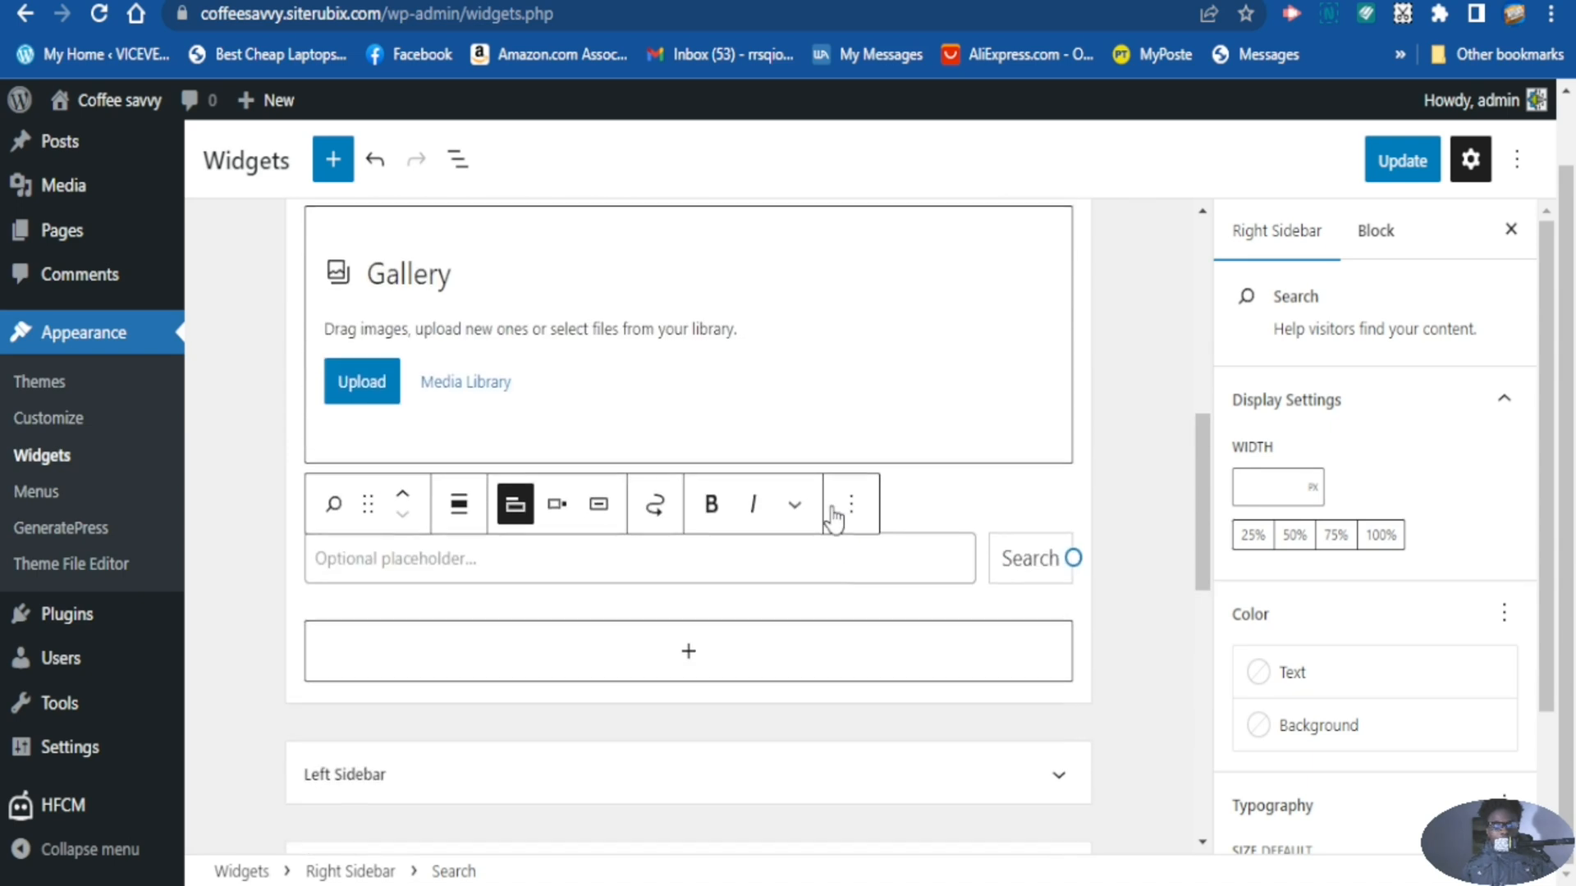
pyautogui.scroll(-2, 555, 514)
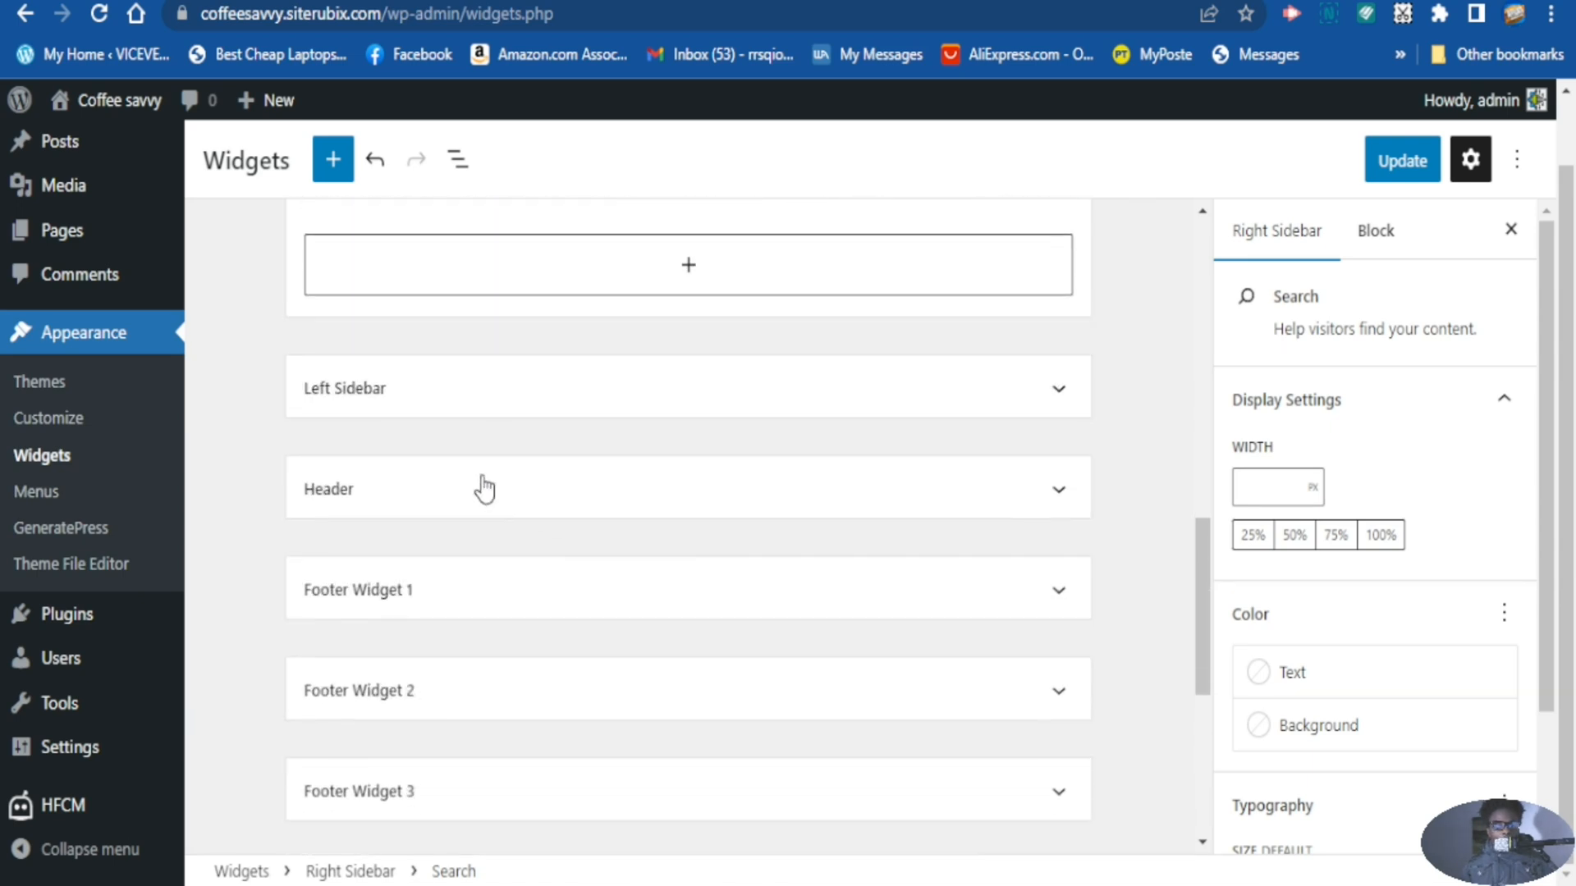
# Add a Tag Cloud block at the end of the Left Sidebar area and save the widget changes.
pyautogui.click(699, 402)
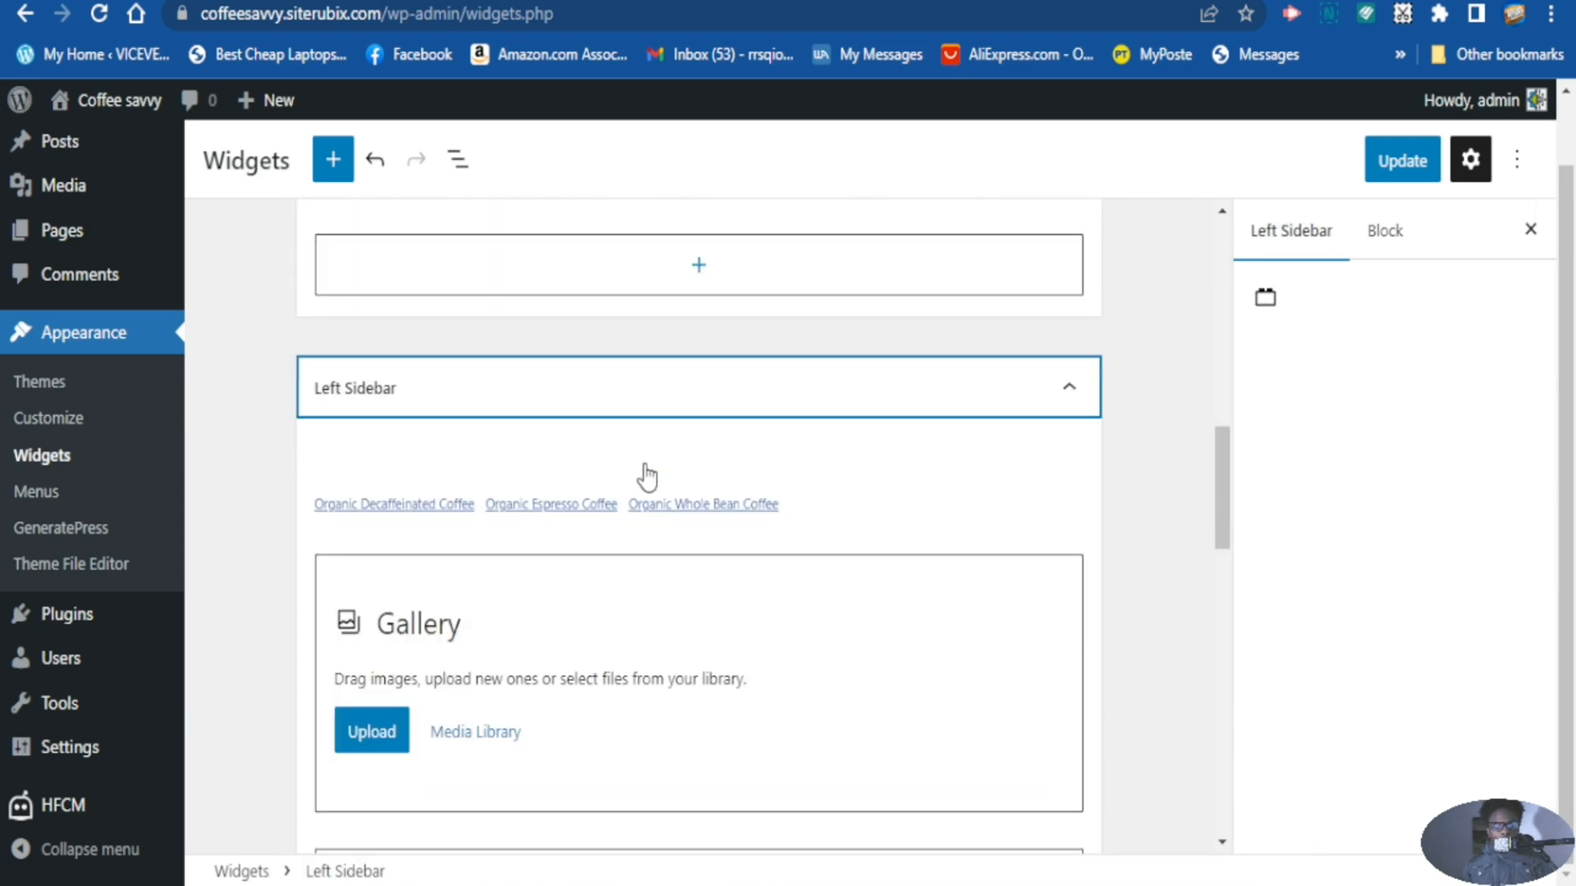
pyautogui.scroll(-3, 644, 472)
pyautogui.scroll(-8, 644, 476)
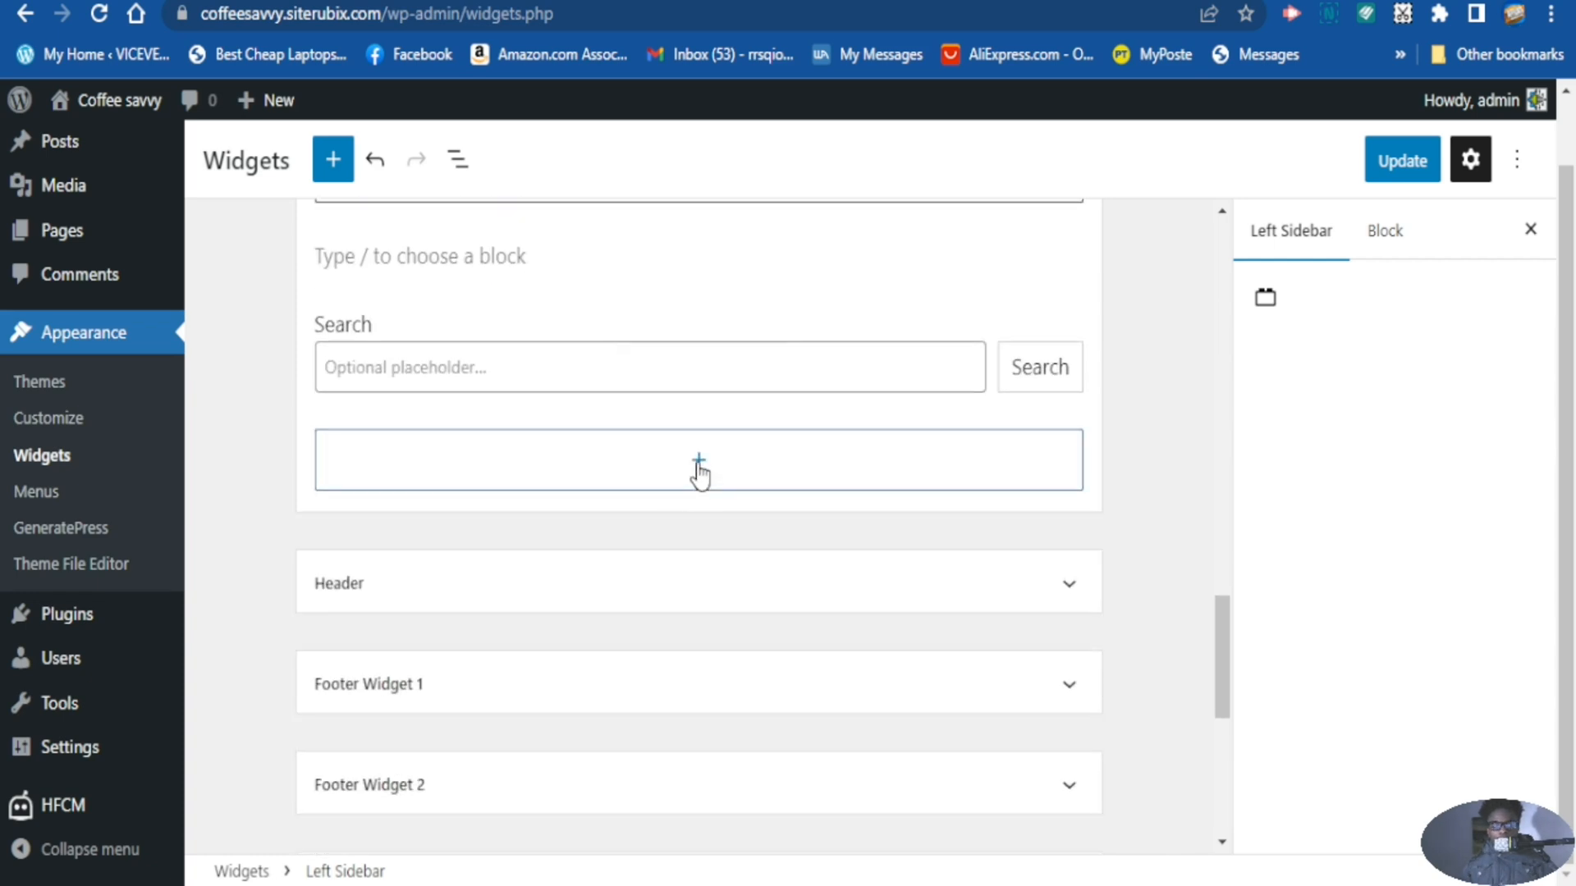
pyautogui.scroll(-4, 698, 471)
pyautogui.scroll(2, 672, 426)
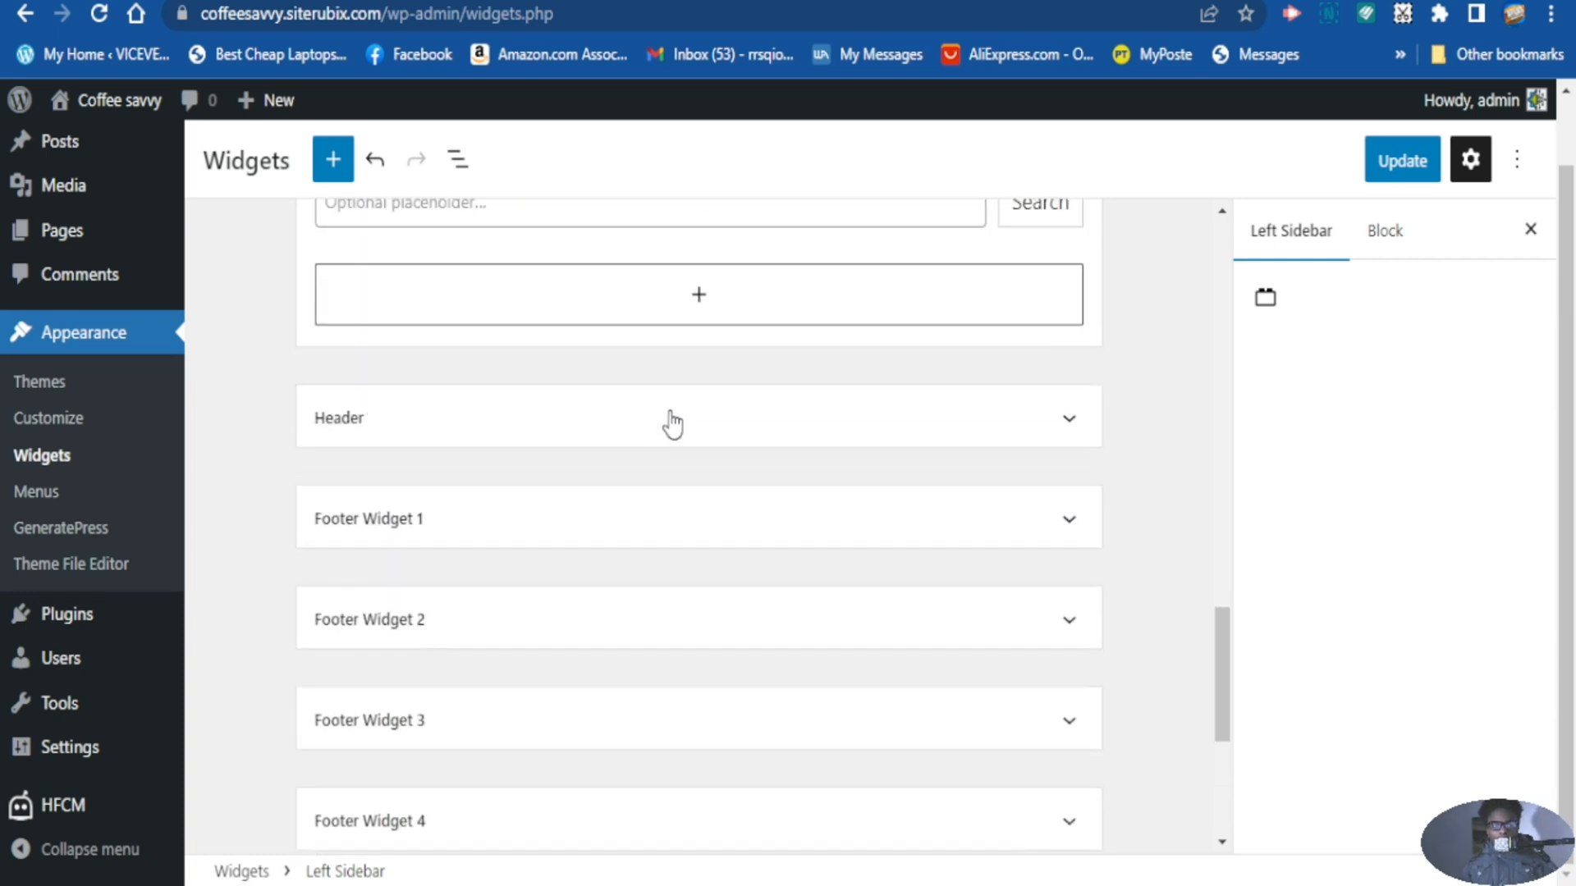
pyautogui.click(699, 300)
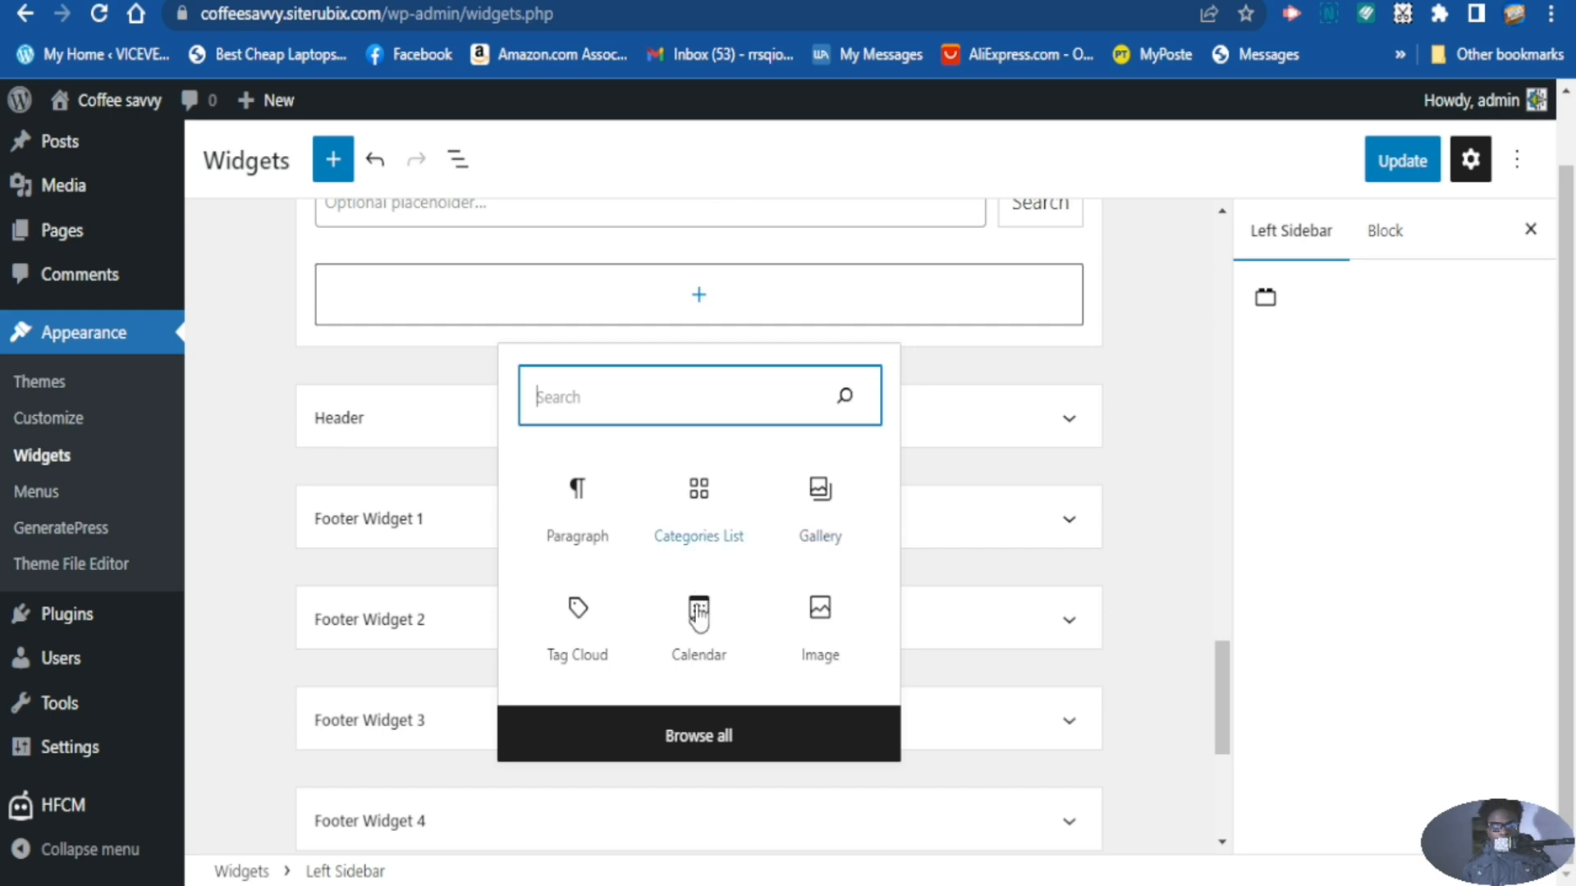
pyautogui.click(583, 656)
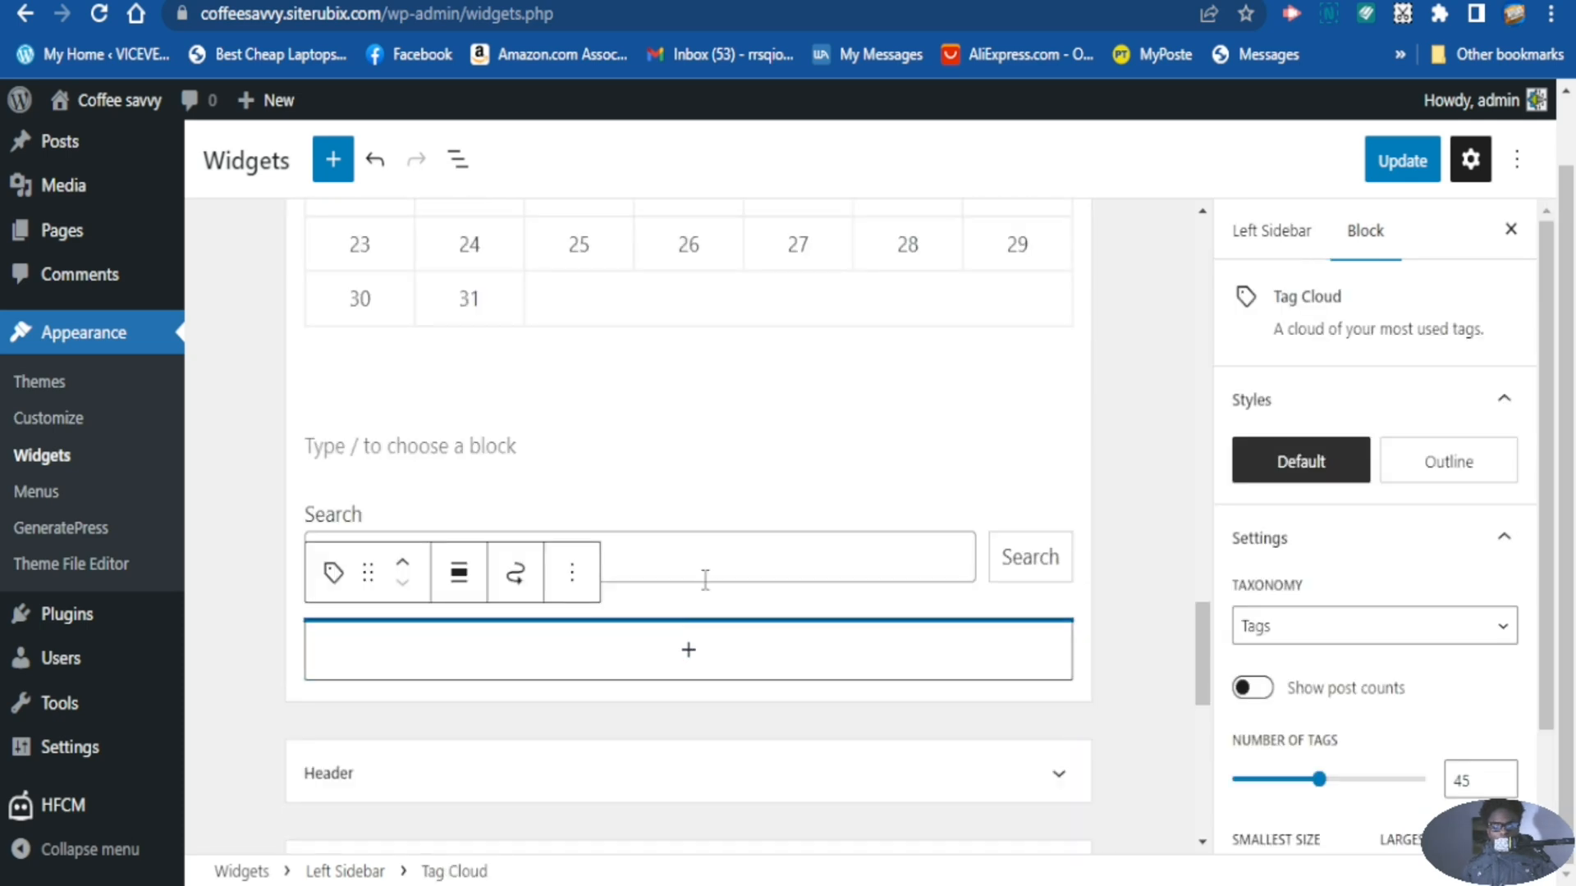
pyautogui.scroll(-4, 704, 595)
pyautogui.scroll(13, 706, 585)
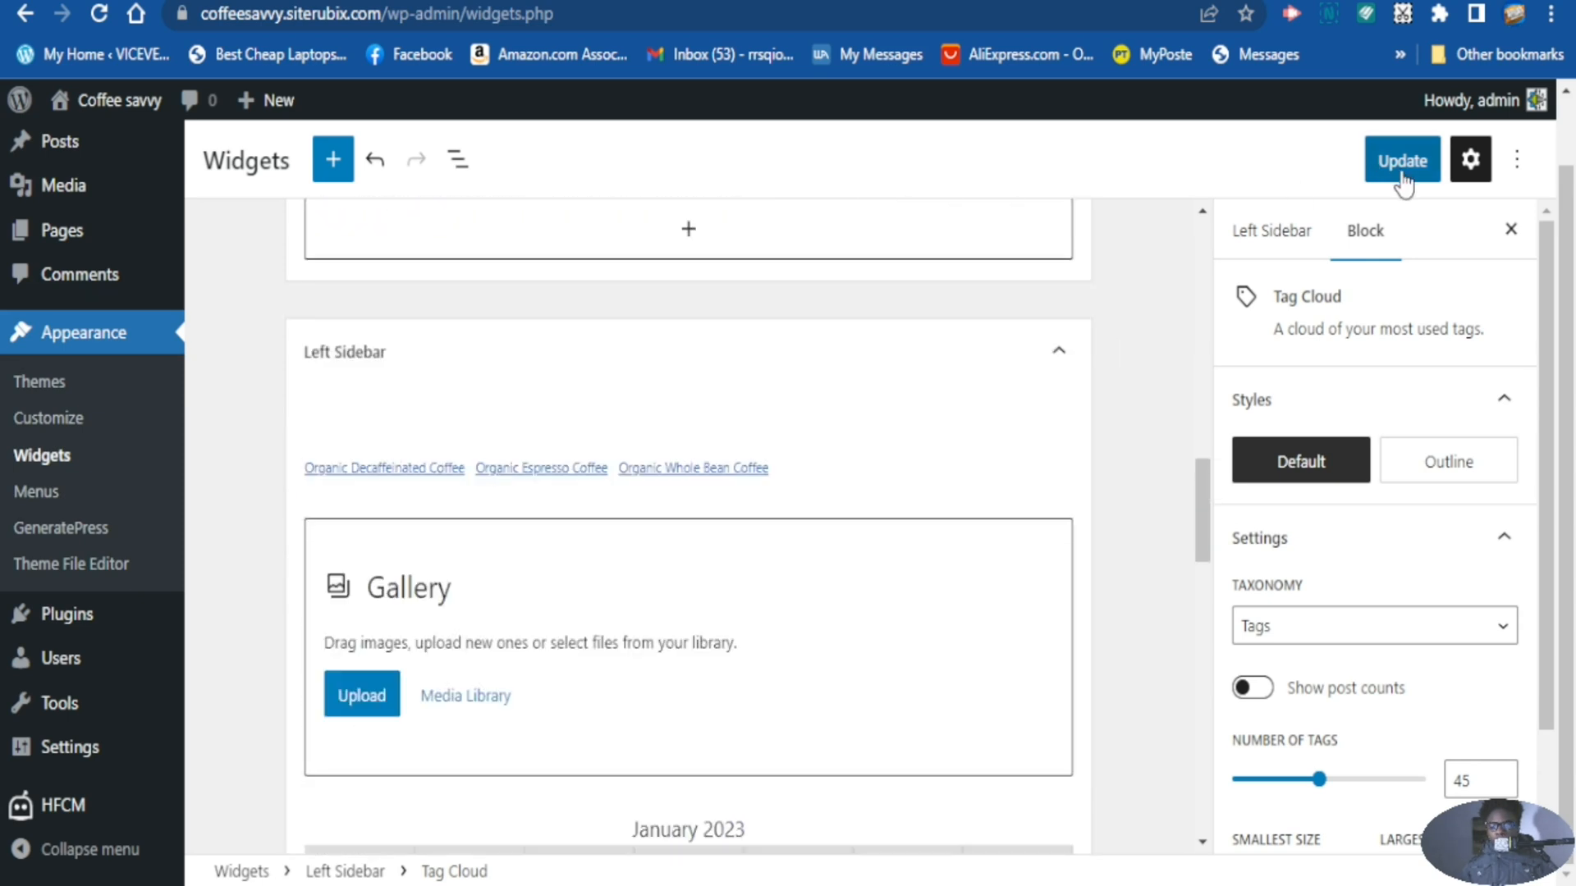
pyautogui.click(1408, 173)
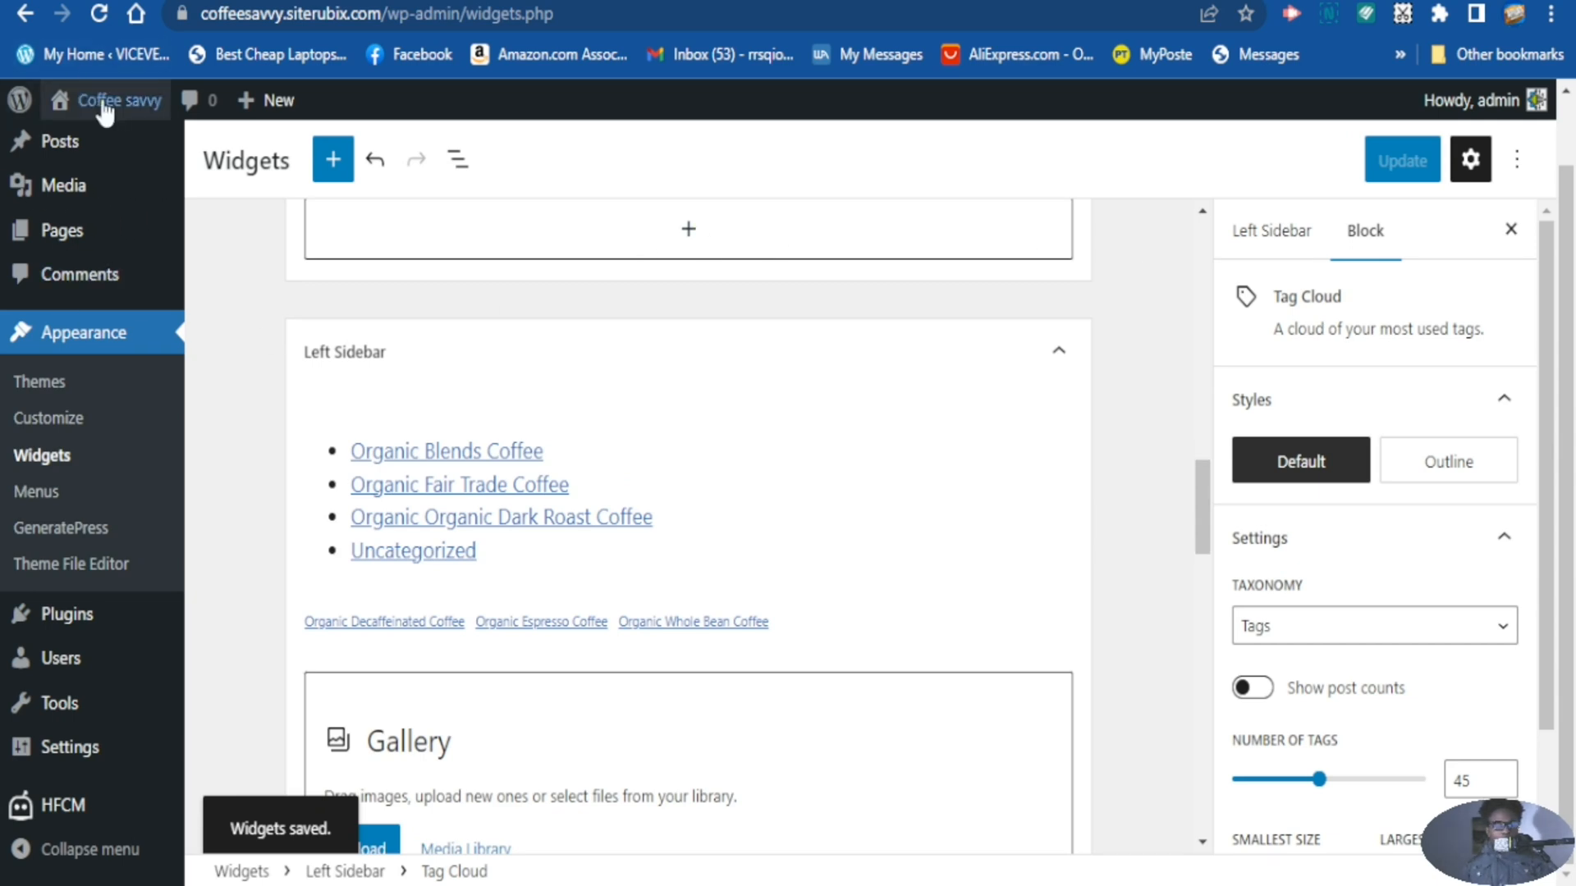
# Visit the published site and examine the widgets in the left and right sidebars along the home page.
pyautogui.moveTo(105, 100)
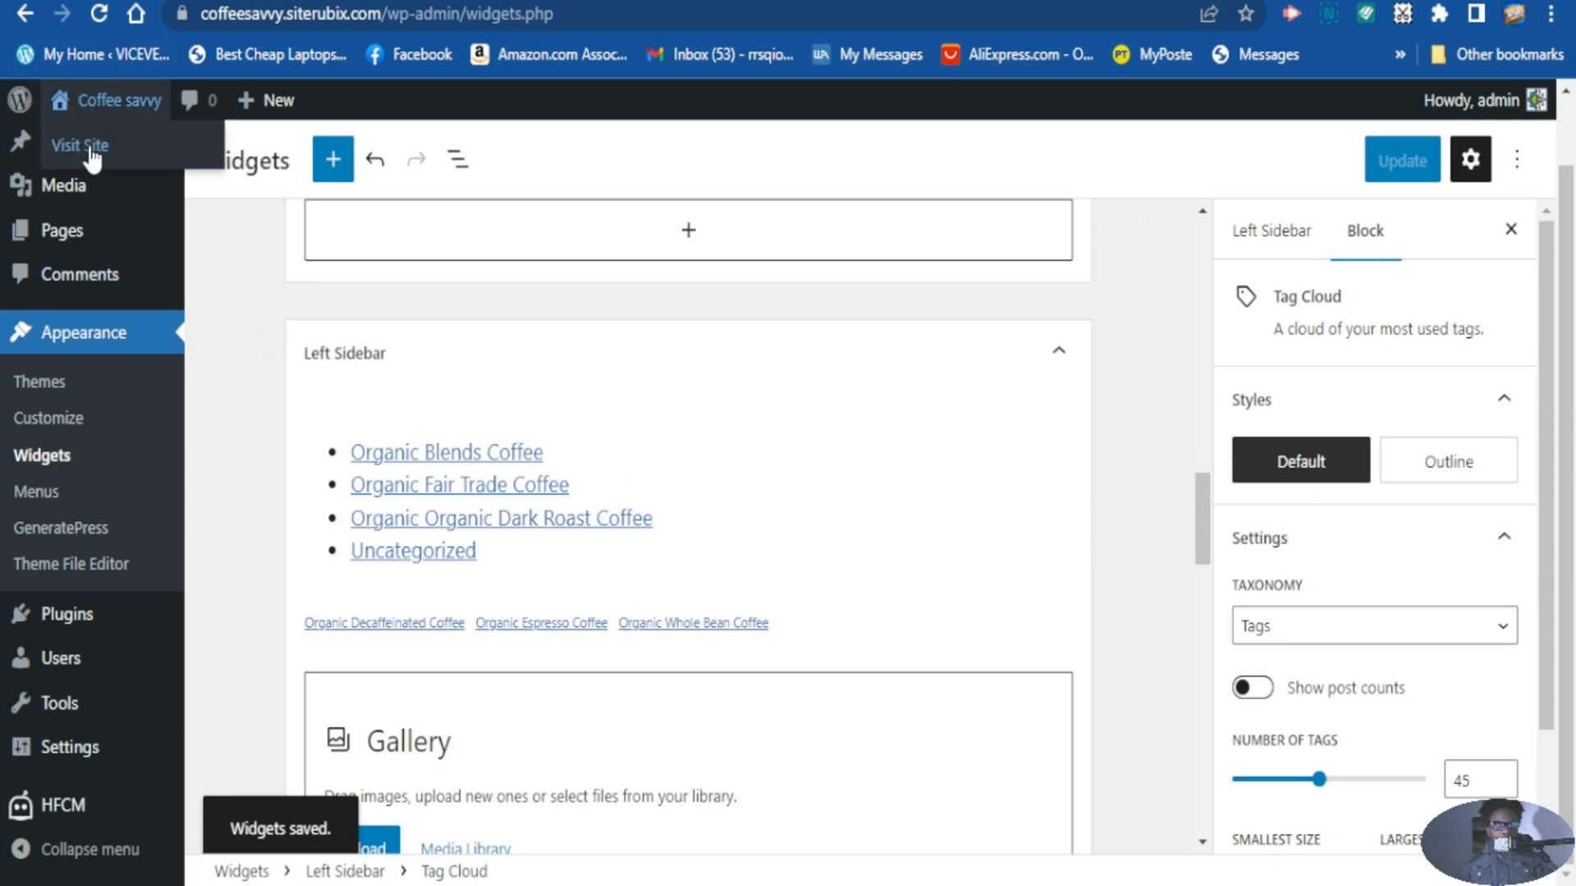
pyautogui.click(92, 148)
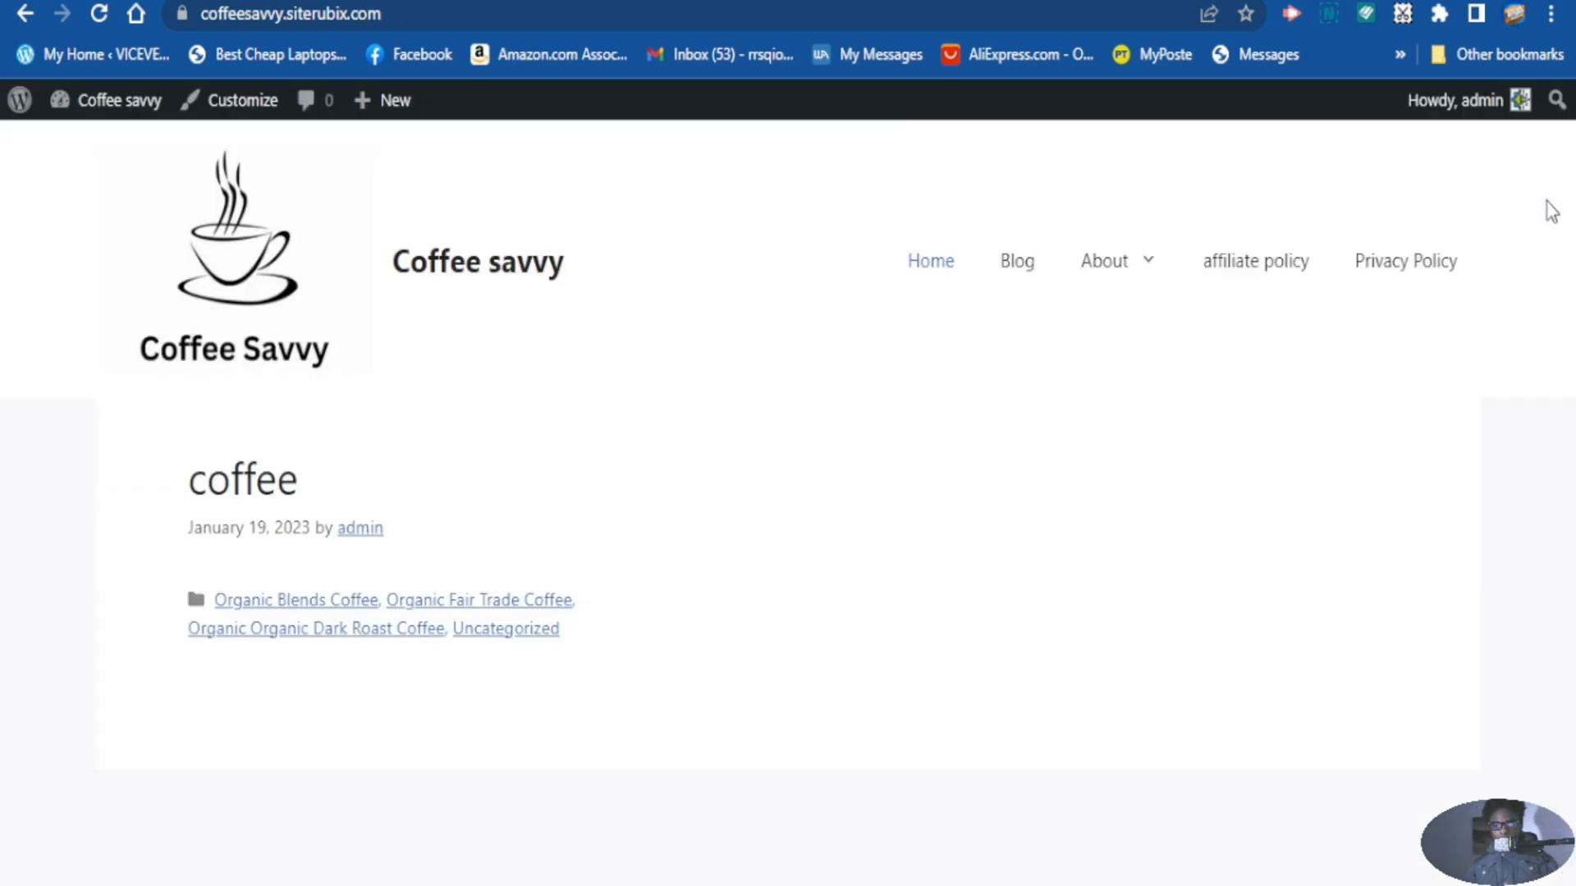
pyautogui.scroll(-3, 1143, 415)
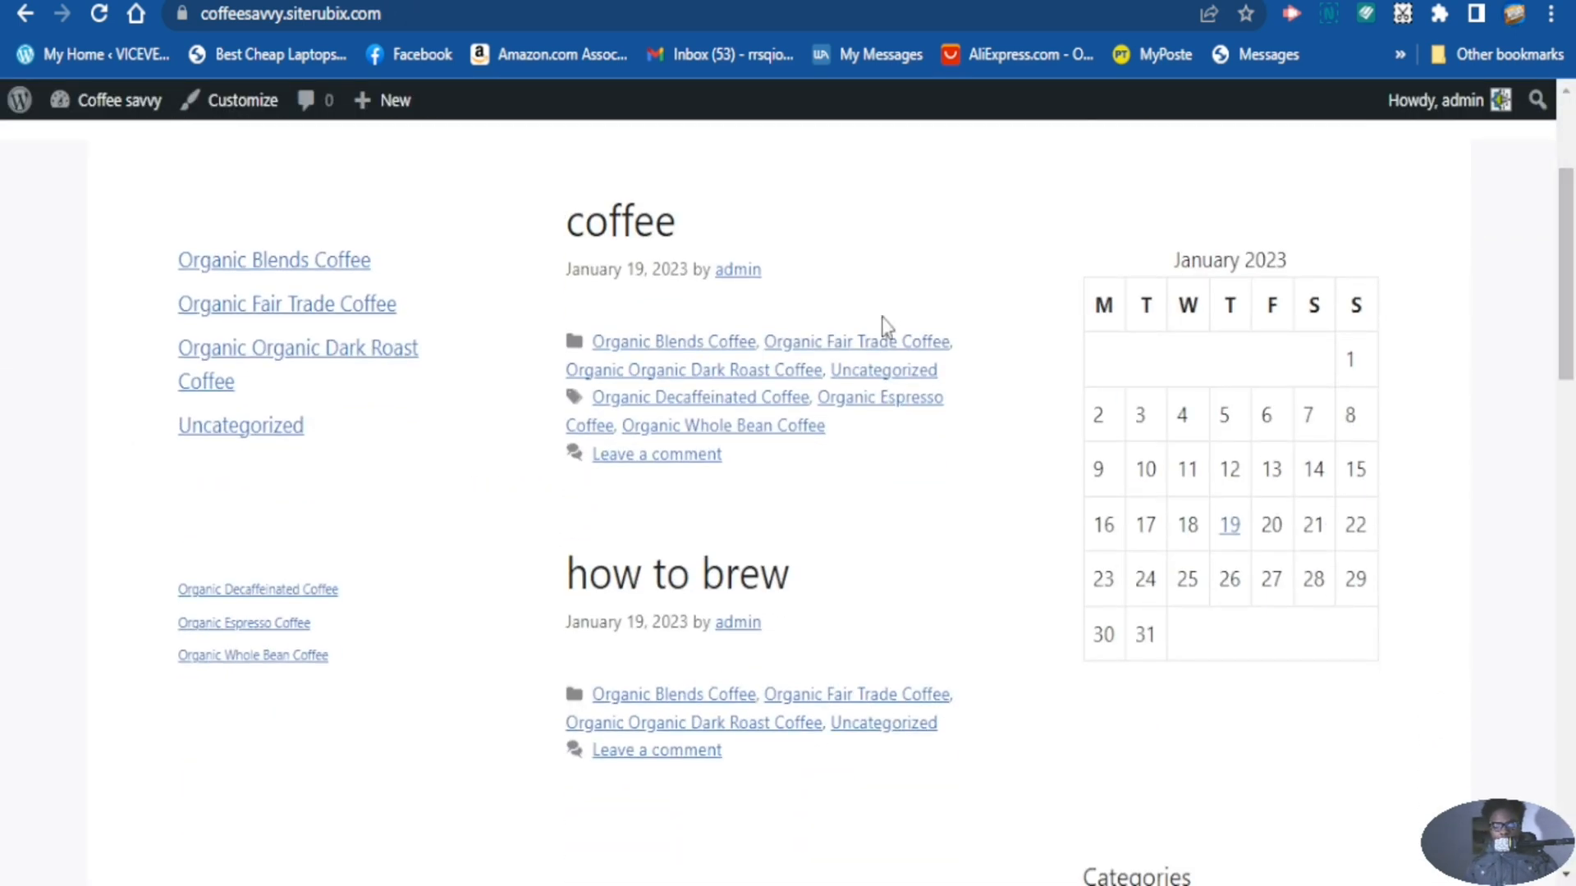
pyautogui.scroll(3, 1225, 304)
pyautogui.scroll(-3, 292, 485)
pyautogui.scroll(3, 292, 489)
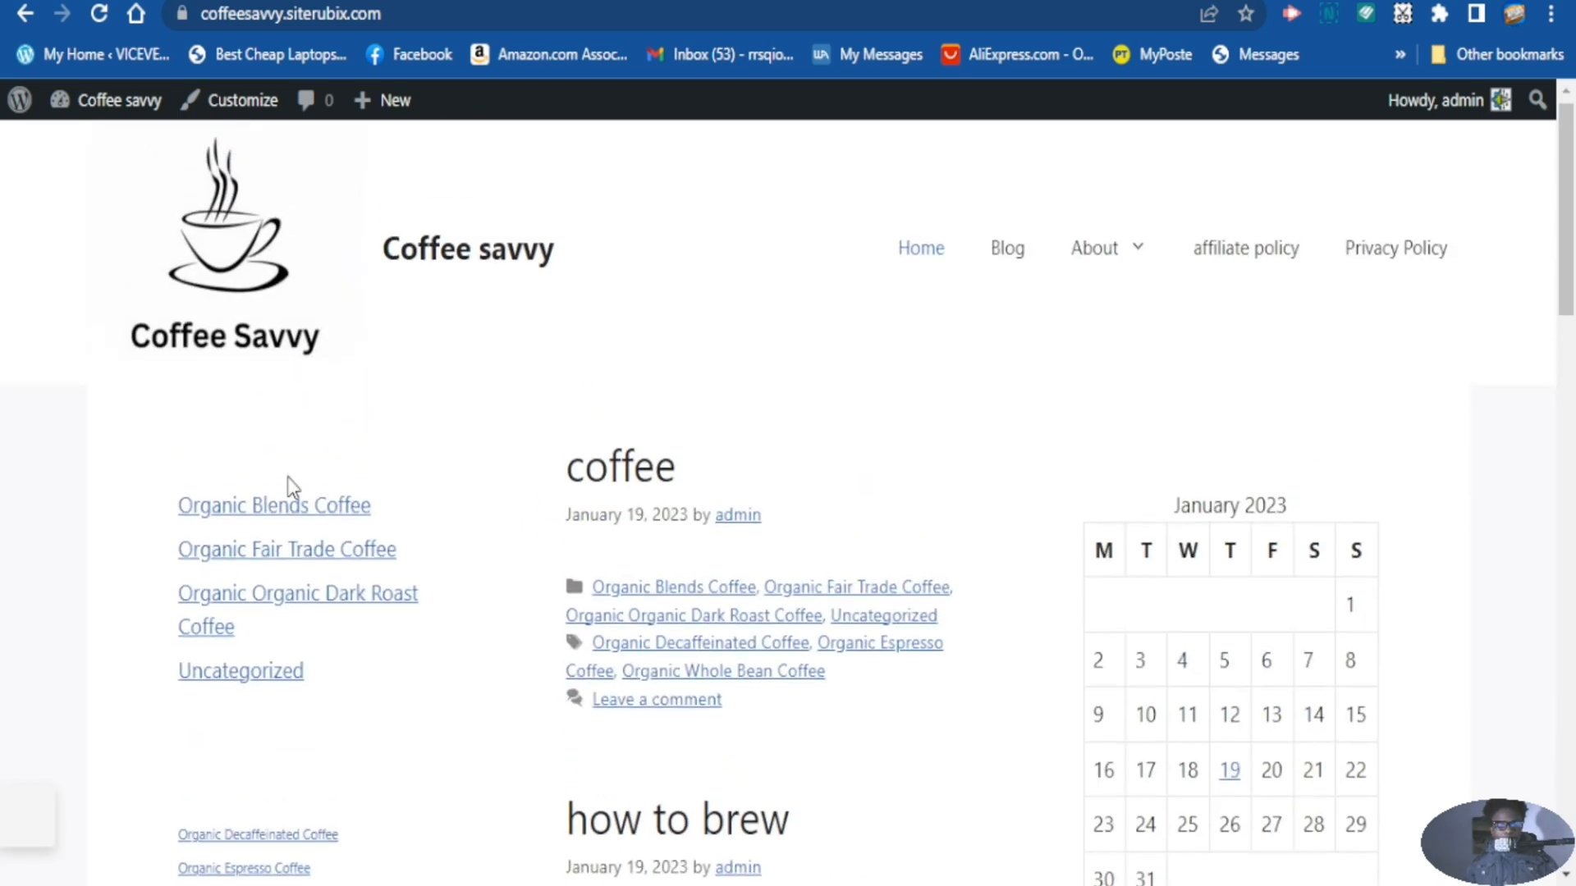
pyautogui.scroll(-4, 295, 485)
pyautogui.scroll(-5, 1225, 464)
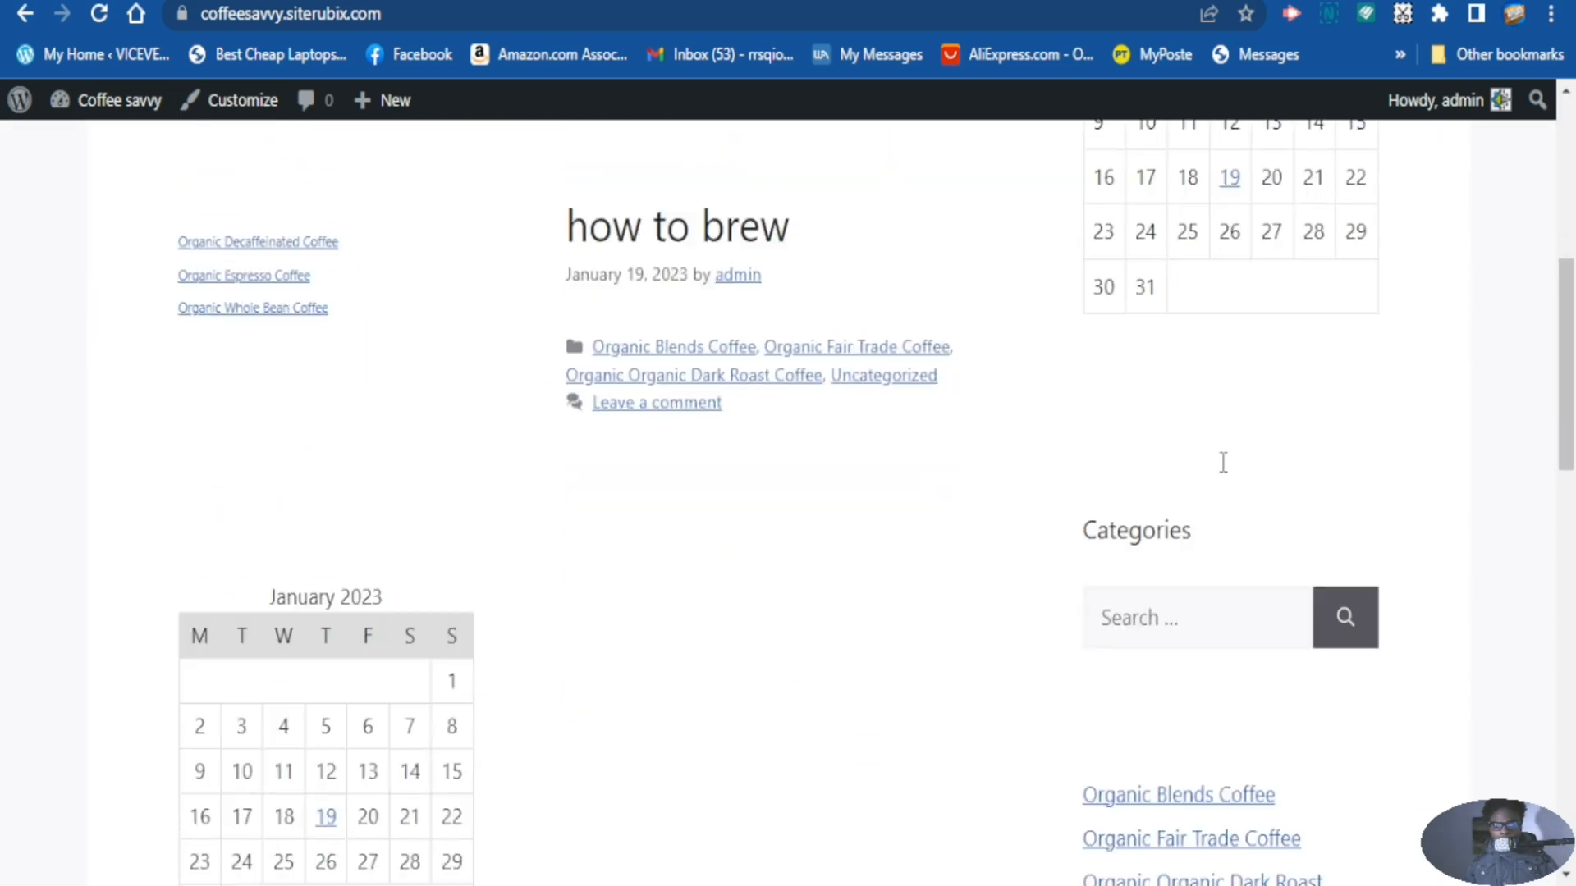
pyautogui.scroll(-5, 1161, 402)
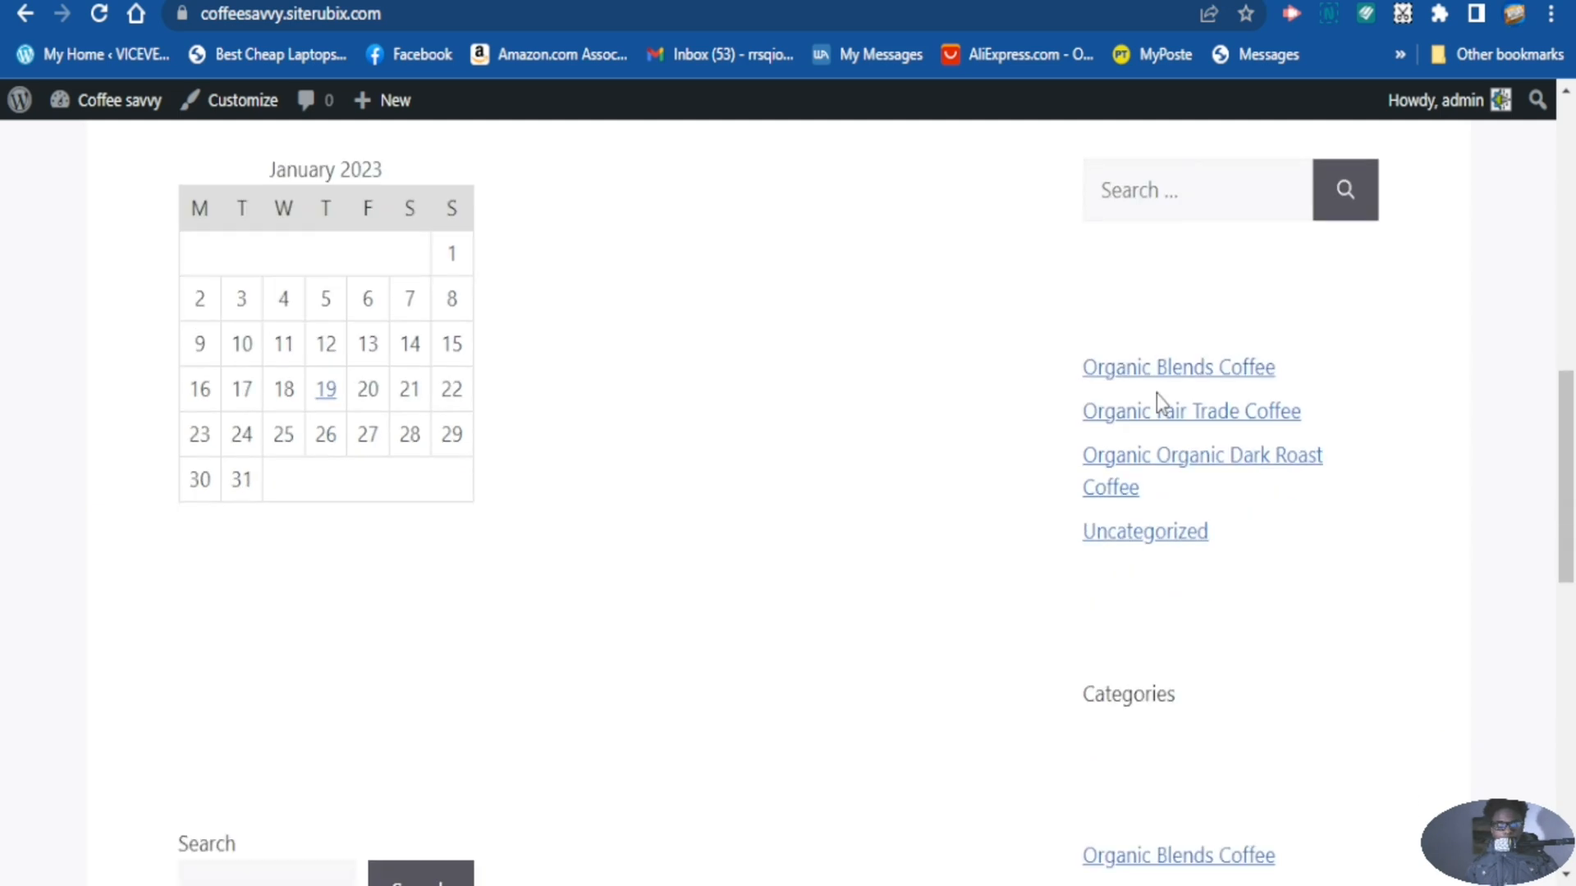
pyautogui.scroll(-8, 696, 566)
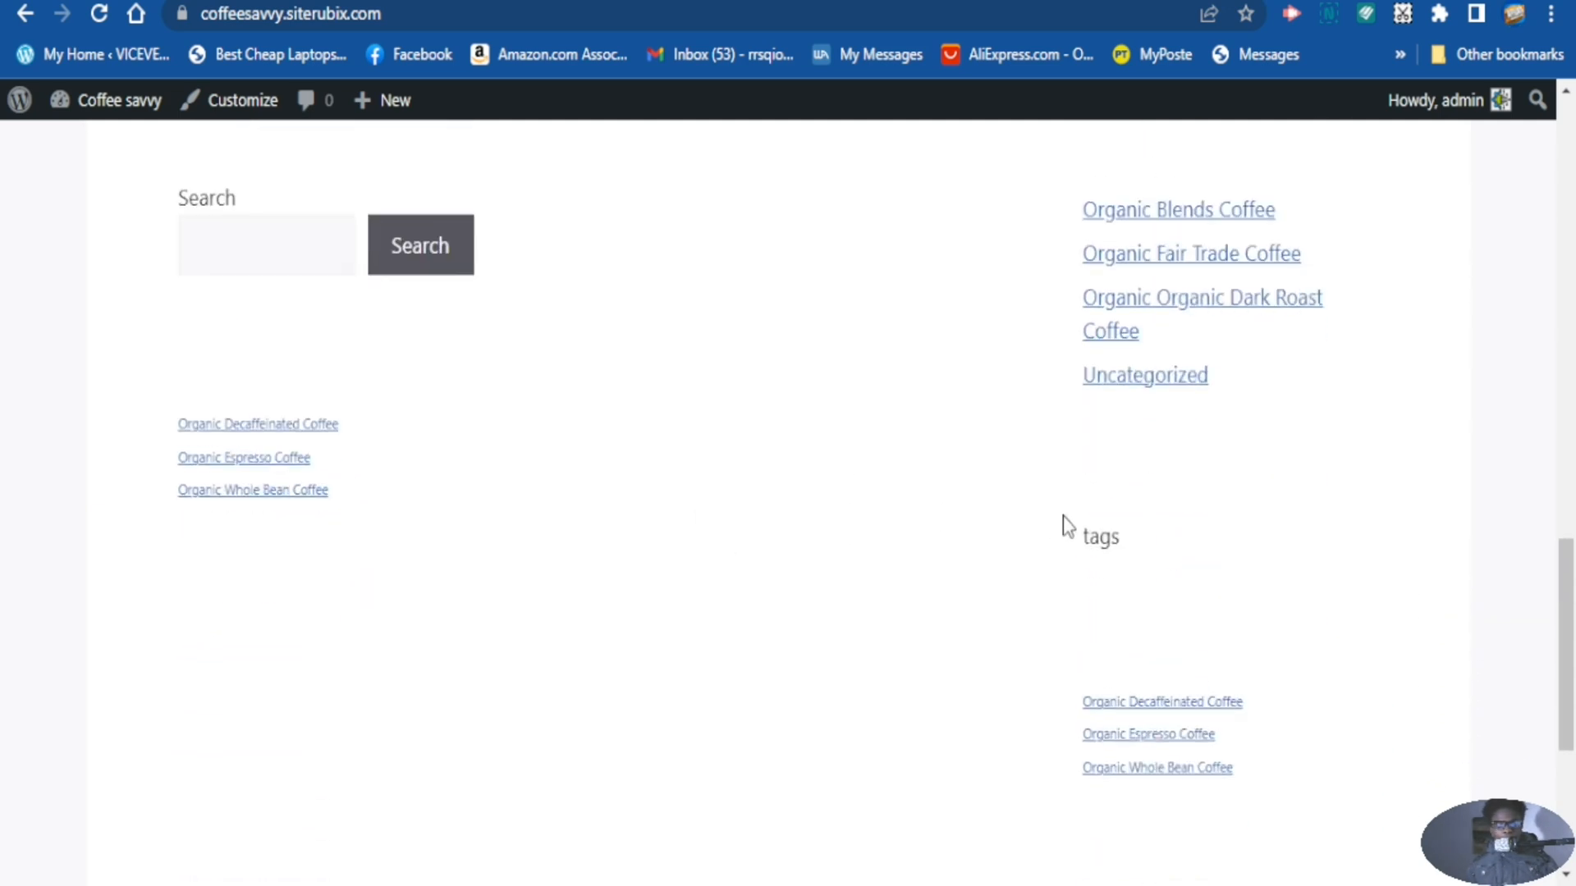
pyautogui.scroll(-2, 1217, 528)
pyautogui.scroll(8, 1260, 511)
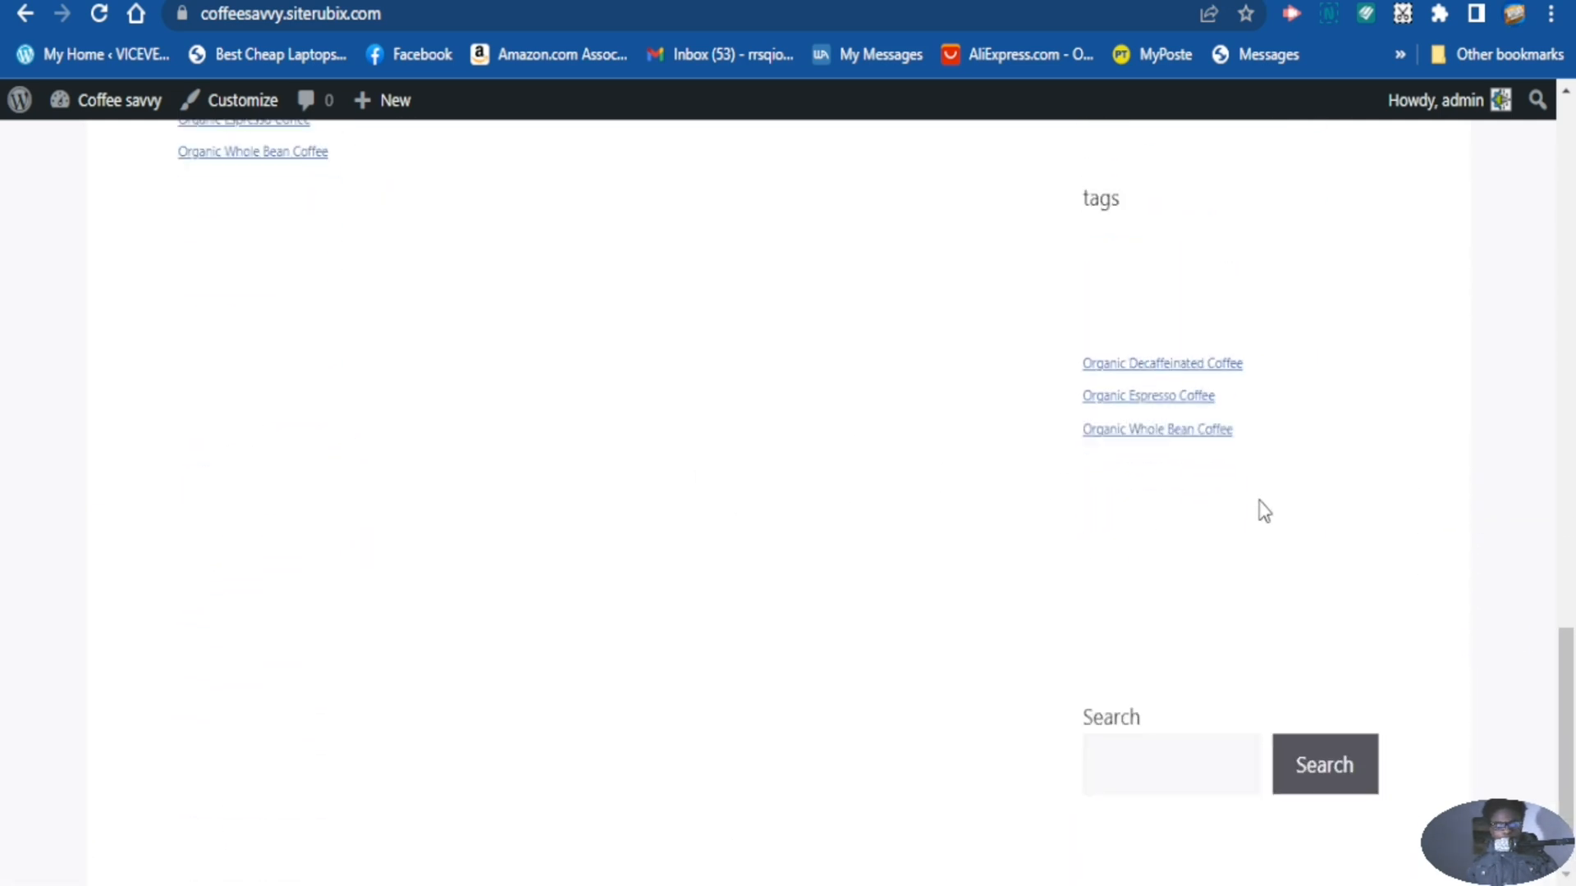
pyautogui.scroll(12, 1261, 510)
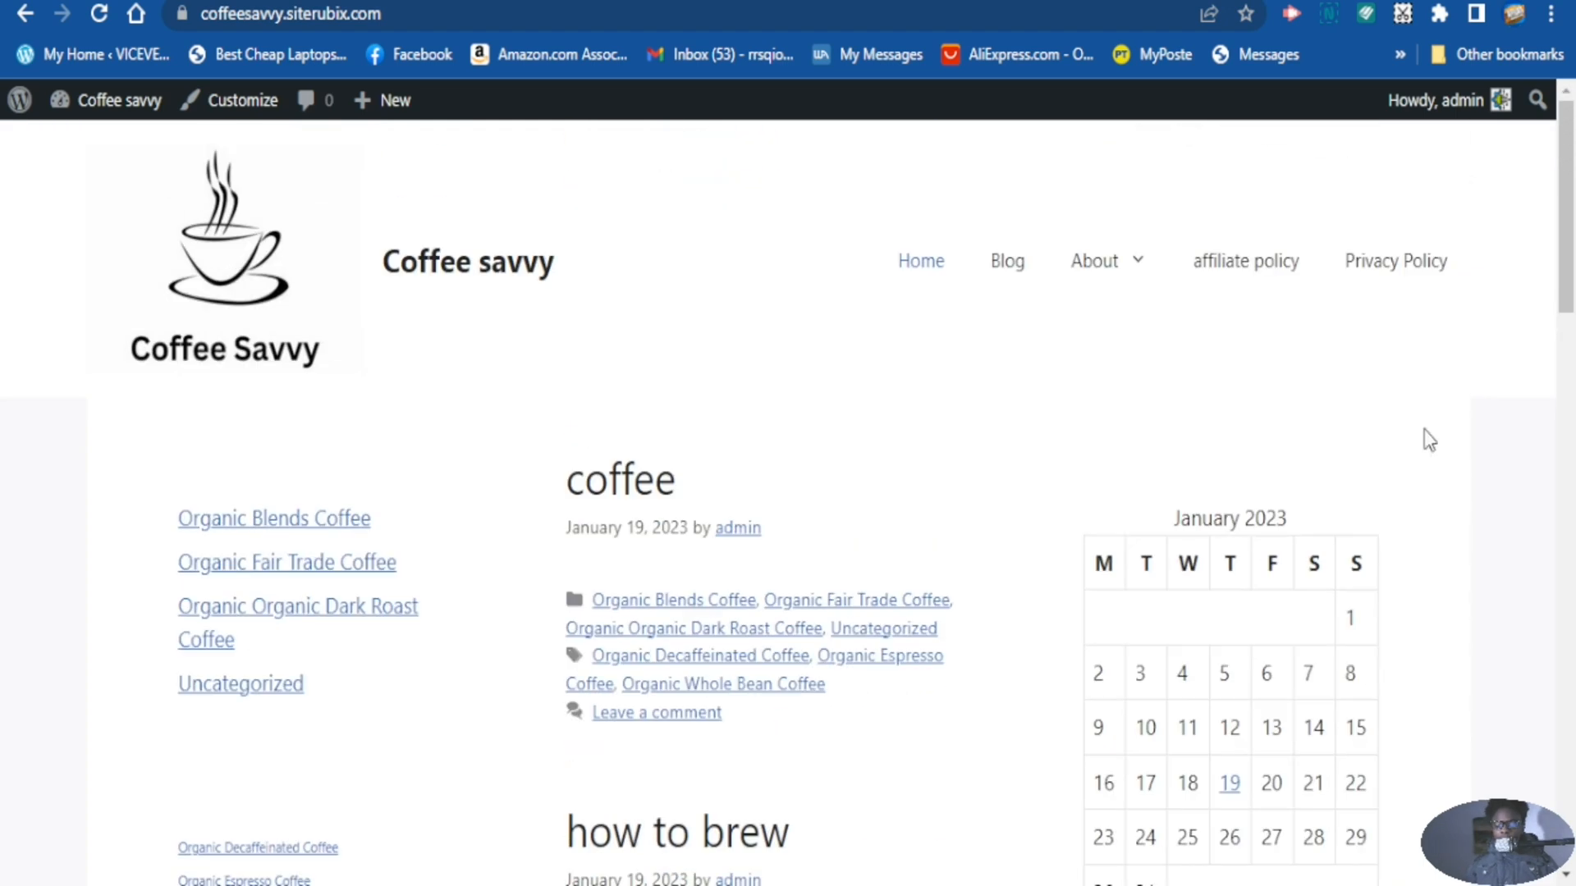
pyautogui.scroll(-6, 1059, 501)
pyautogui.scroll(3, 1073, 492)
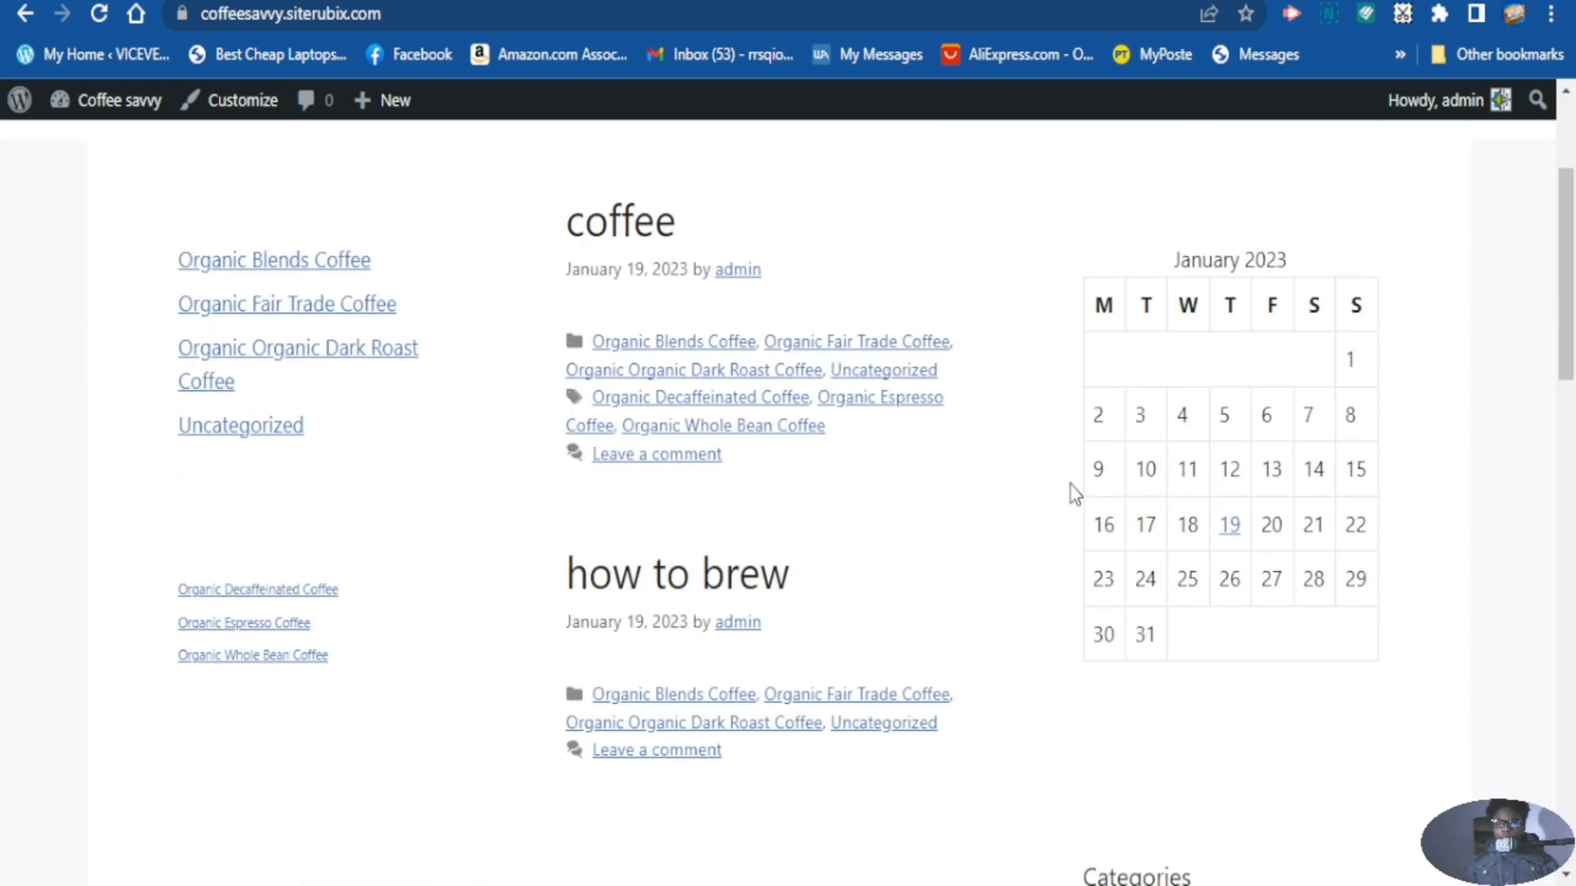
pyautogui.scroll(3, 1074, 493)
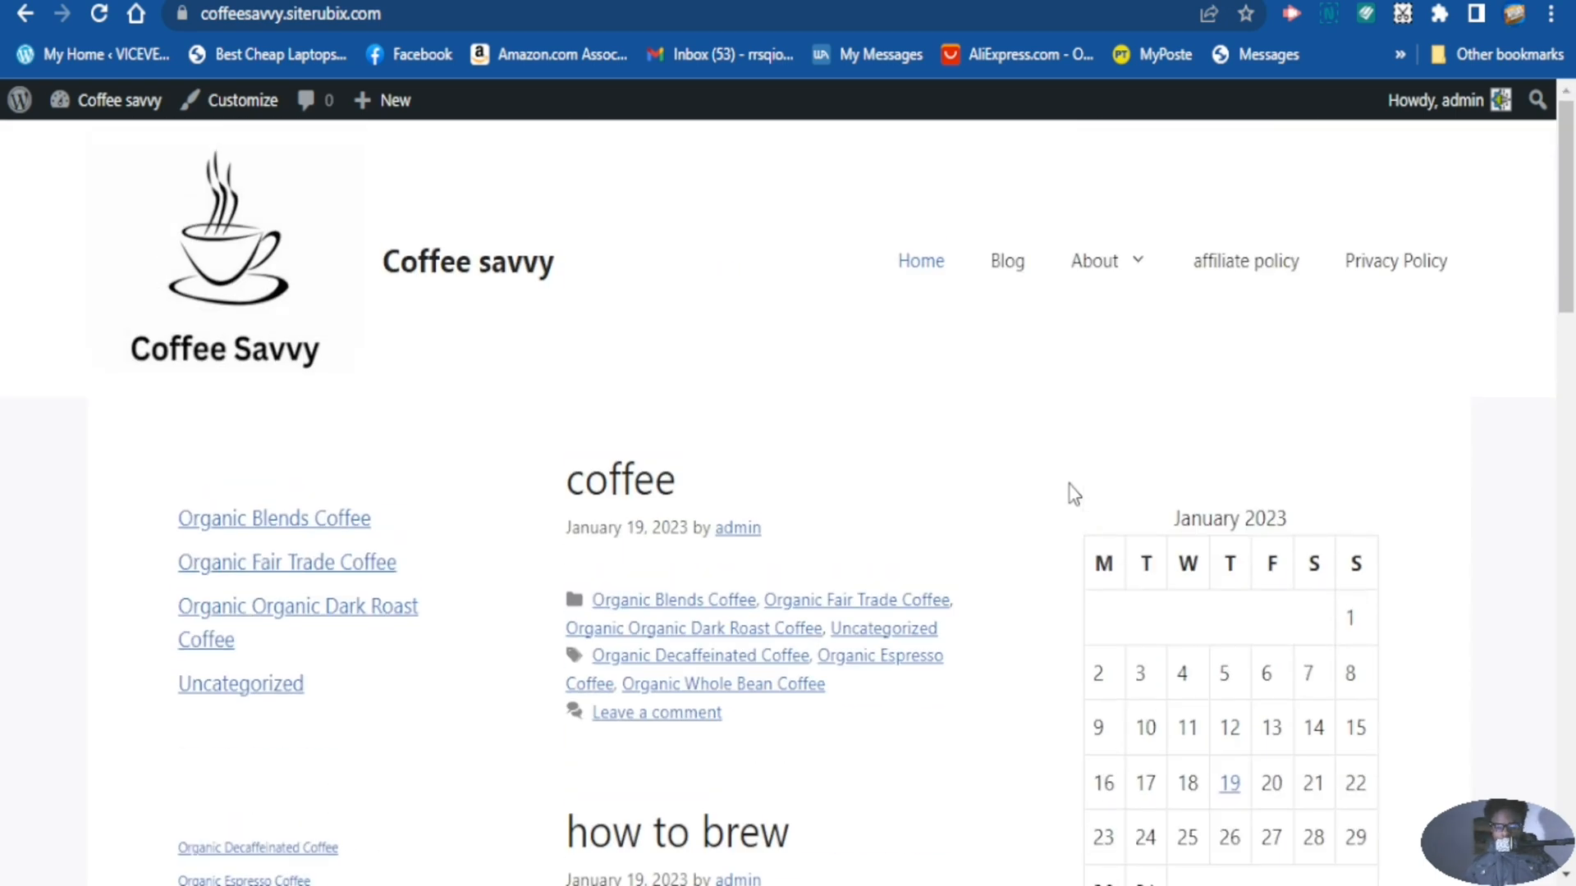